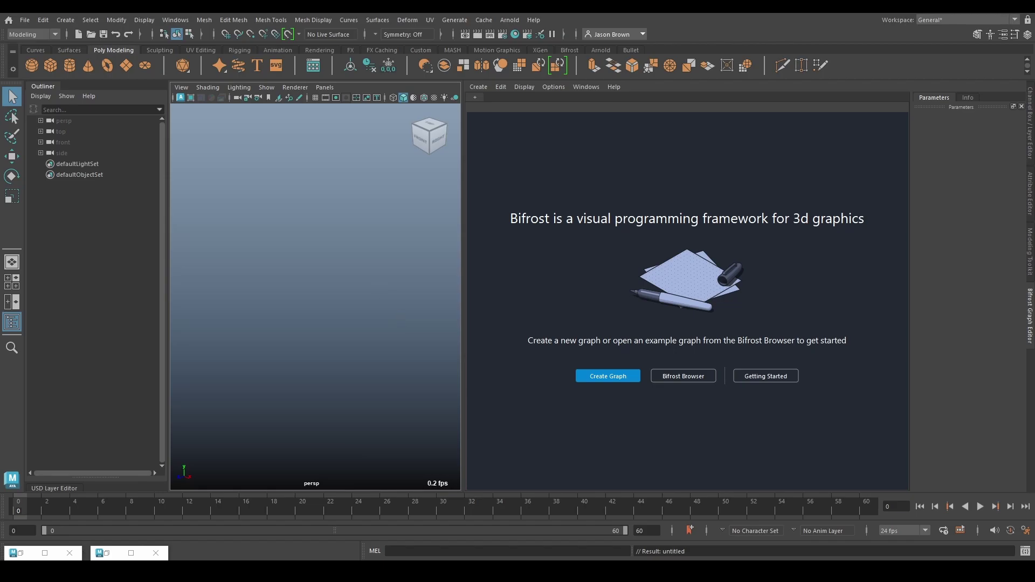
Open the scene file cloud_lo_render_settings.mb
click(90, 34)
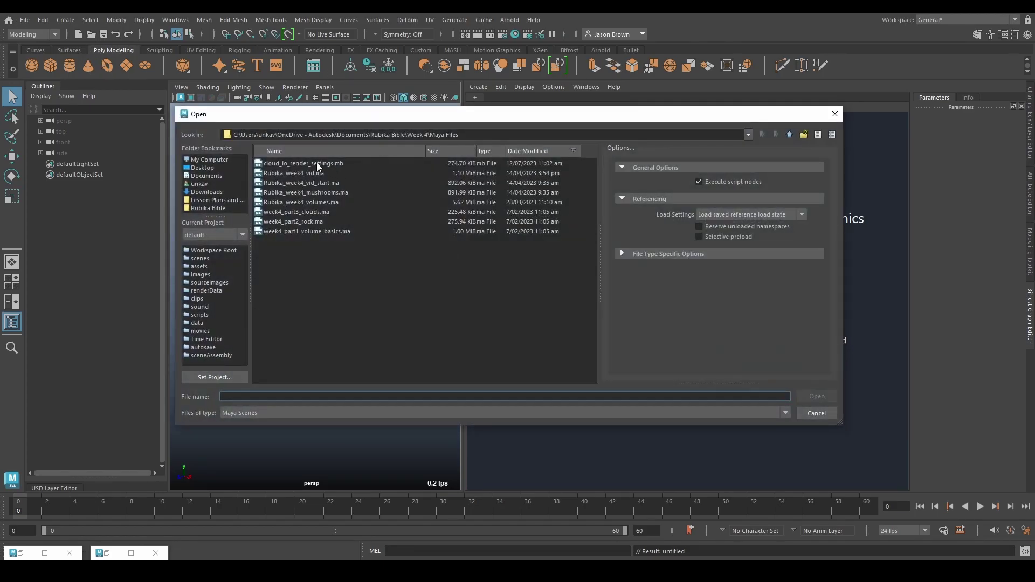
click(317, 164)
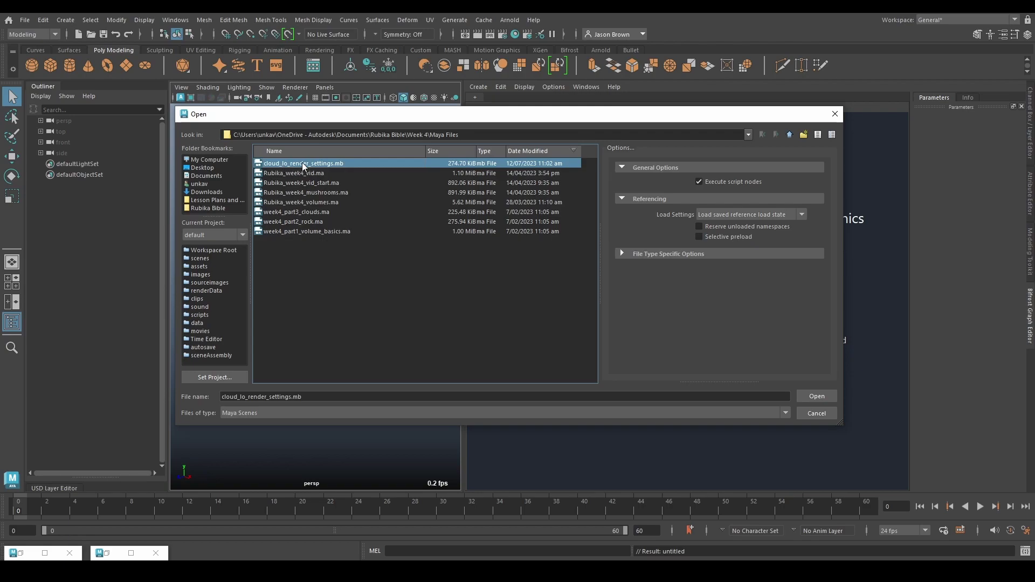
click(816, 397)
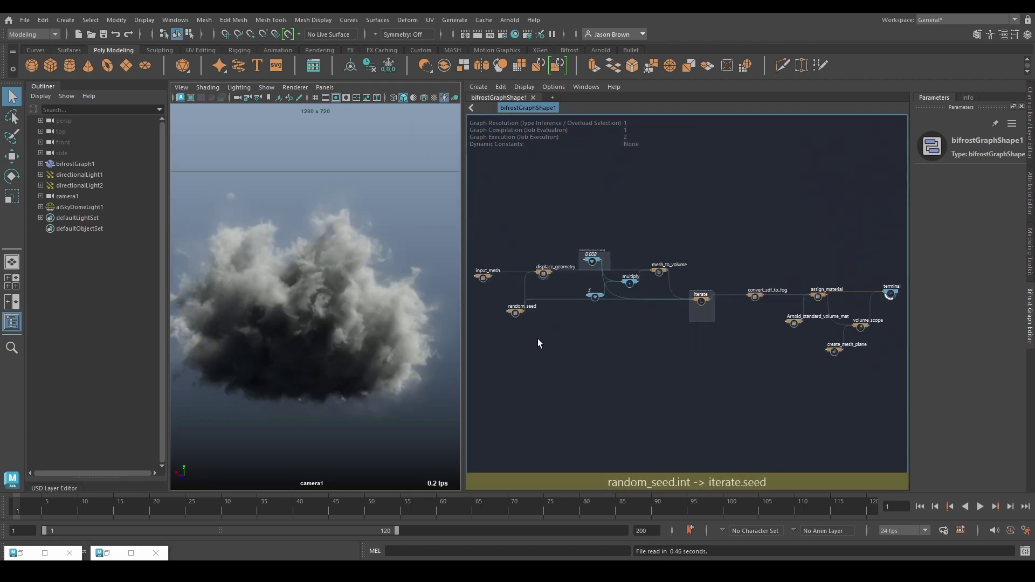
Examine the cloud graph's node chain from input_mesh through mesh_to_volume and iterate to the volume material
scroll(539, 340, up, 4)
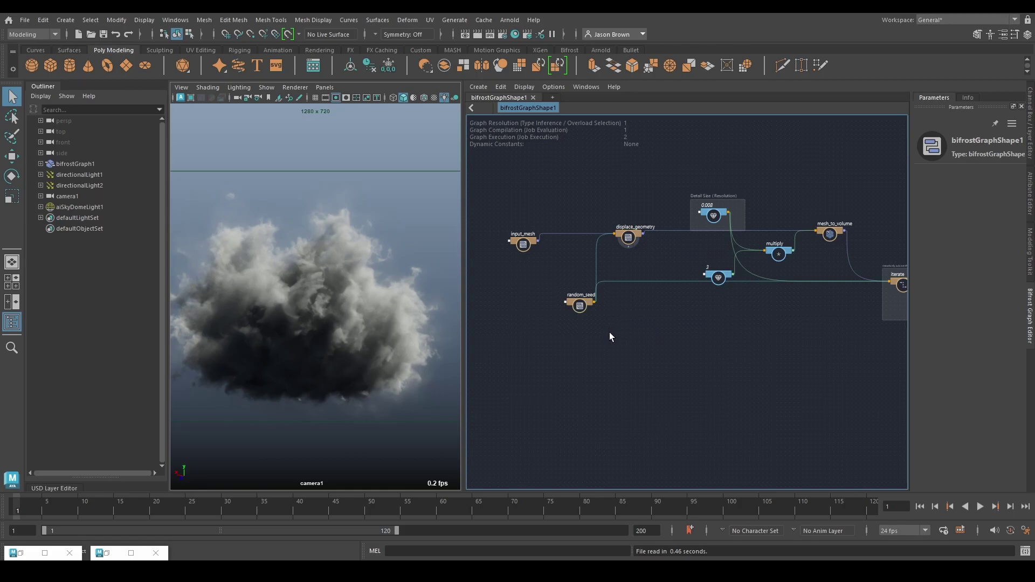
scroll(710, 346, up, 5)
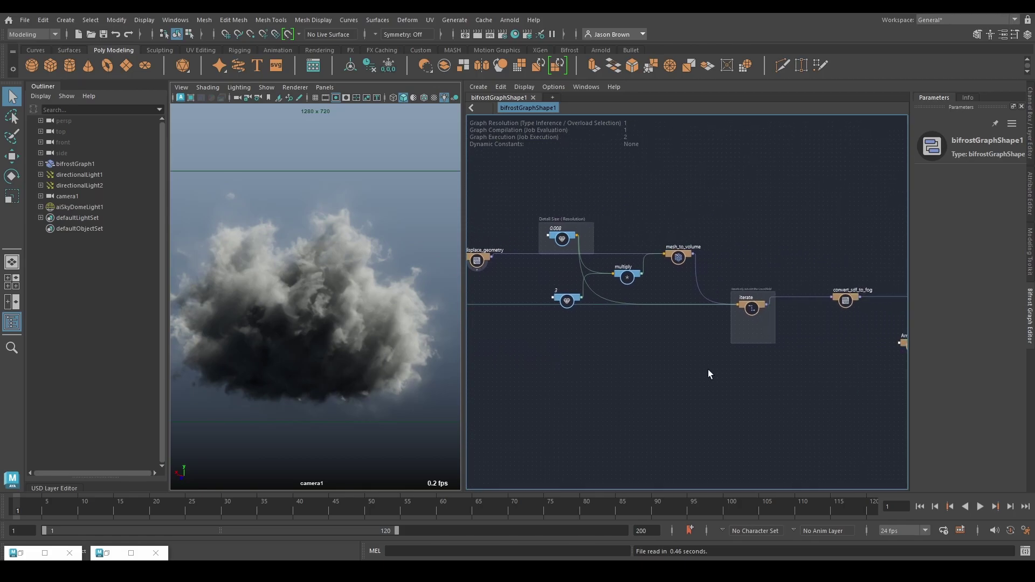
alt+middle_drag(764, 424, 806, 458)
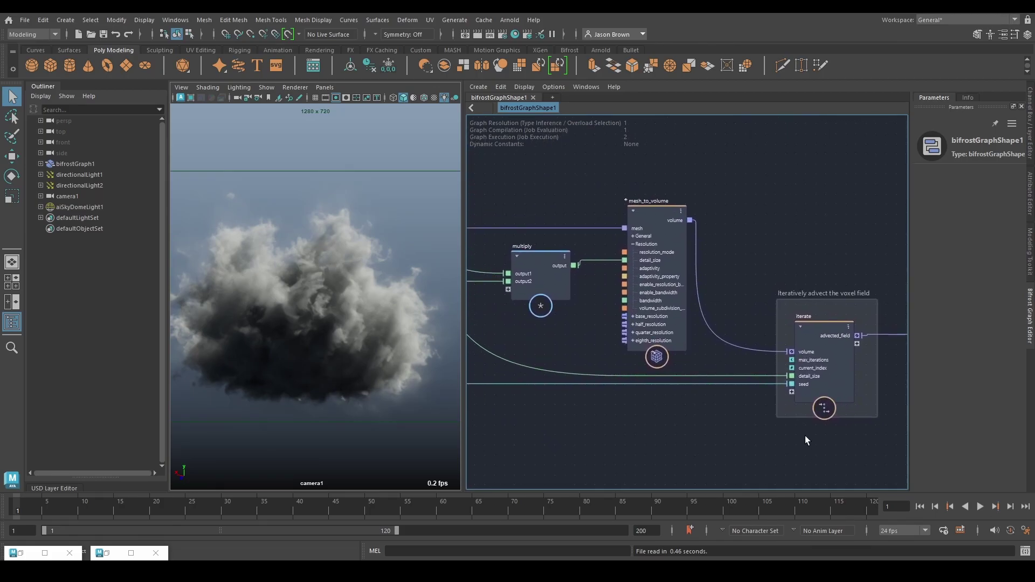
alt+middle_drag(827, 312, 499, 307)
drag(760, 313, 613, 308)
middle_drag(613, 306, 505, 298)
drag(577, 469, 815, 283)
middle_drag(719, 322, 784, 264)
drag(766, 287, 741, 274)
alt+middle_drag(864, 305, 711, 241)
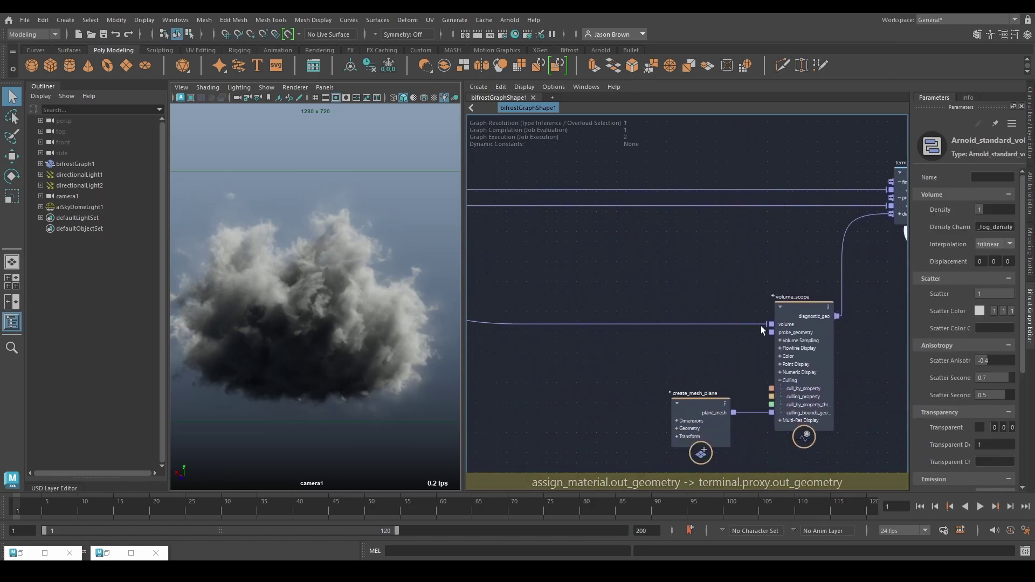
Examine how assign_material and volume_scope feed the final, proxy and diagnostic inputs of the terminal node
drag(659, 280, 541, 379)
alt+middle_drag(580, 380, 755, 367)
drag(721, 350, 642, 343)
click(673, 315)
alt+middle_drag(857, 264, 650, 346)
drag(794, 276, 474, 265)
middle_drag(512, 289, 828, 278)
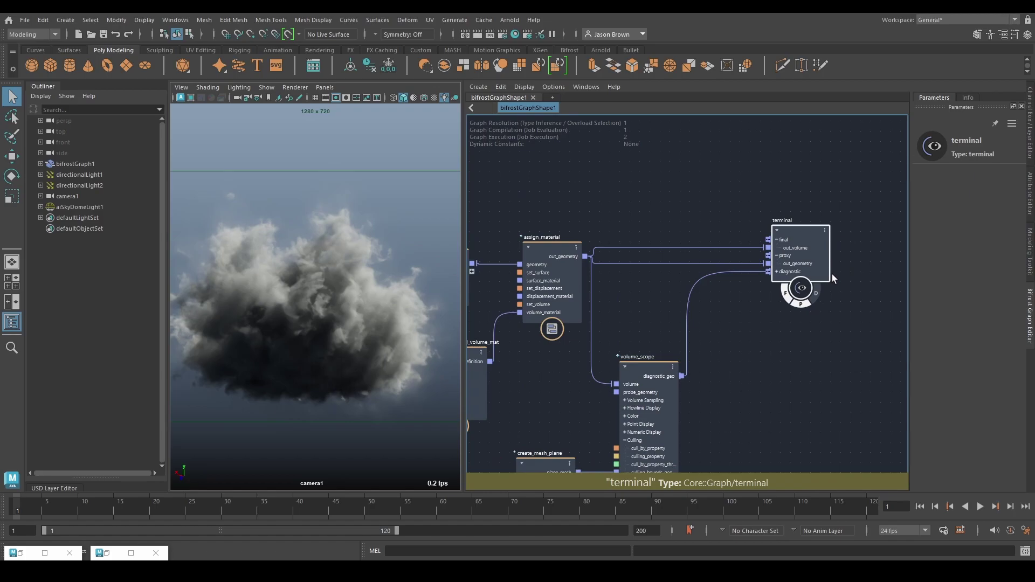
click(810, 335)
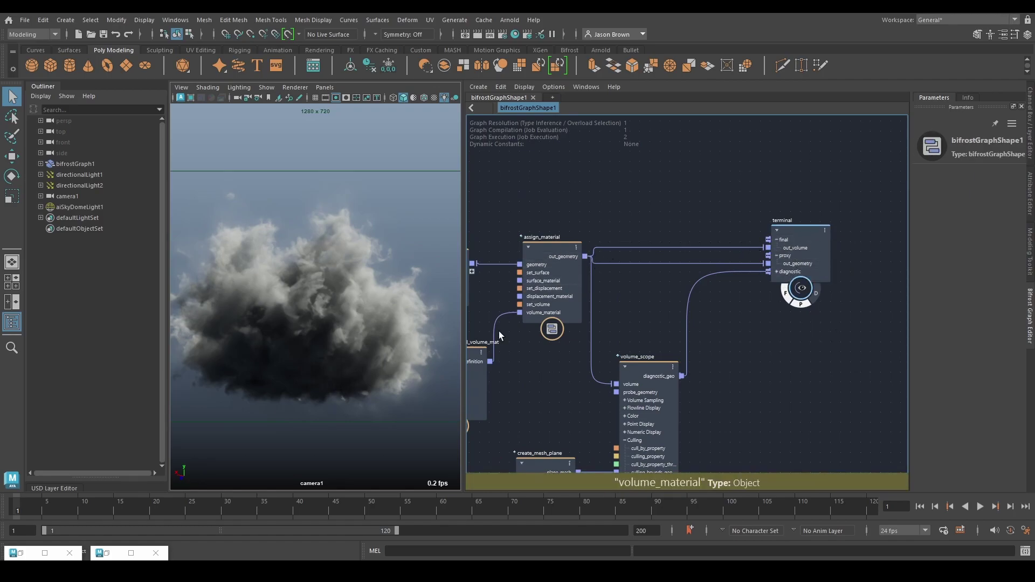
middle_drag(475, 383, 542, 367)
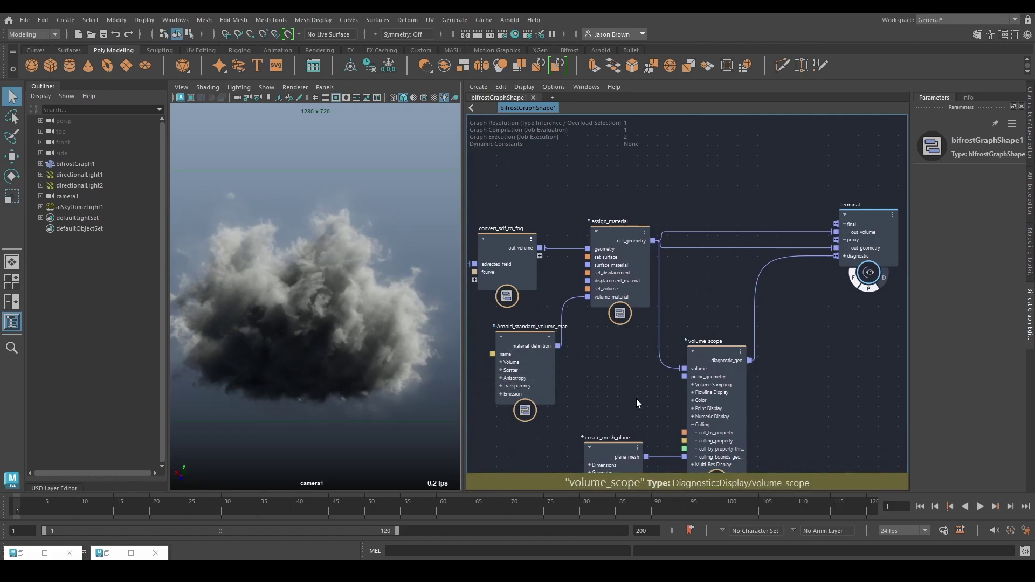
middle_drag(582, 392, 471, 395)
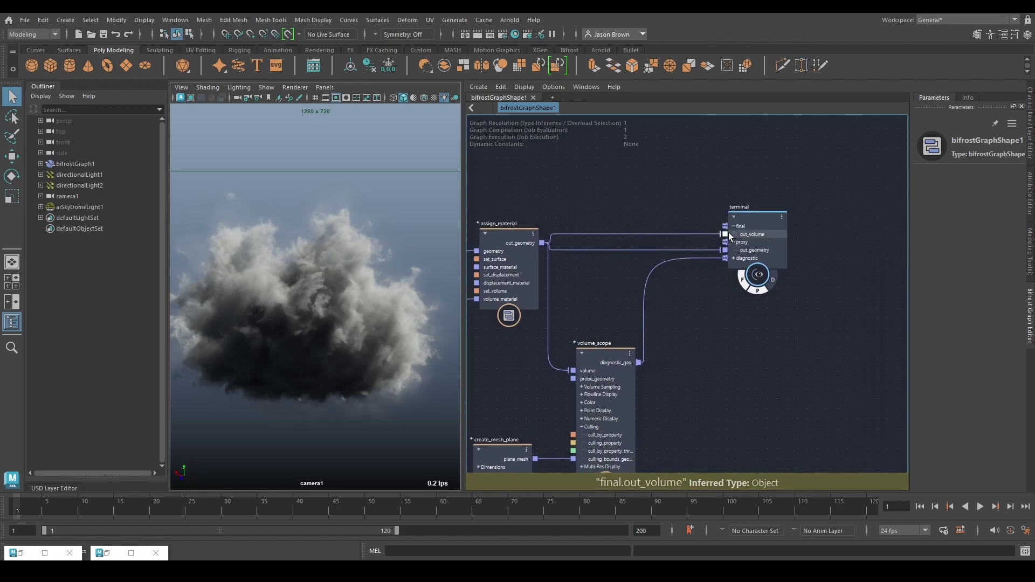
Move the terminal node closer to assign_material and shift Arnold_standard_volume_mat slightly away from it
click(758, 225)
drag(758, 221, 697, 231)
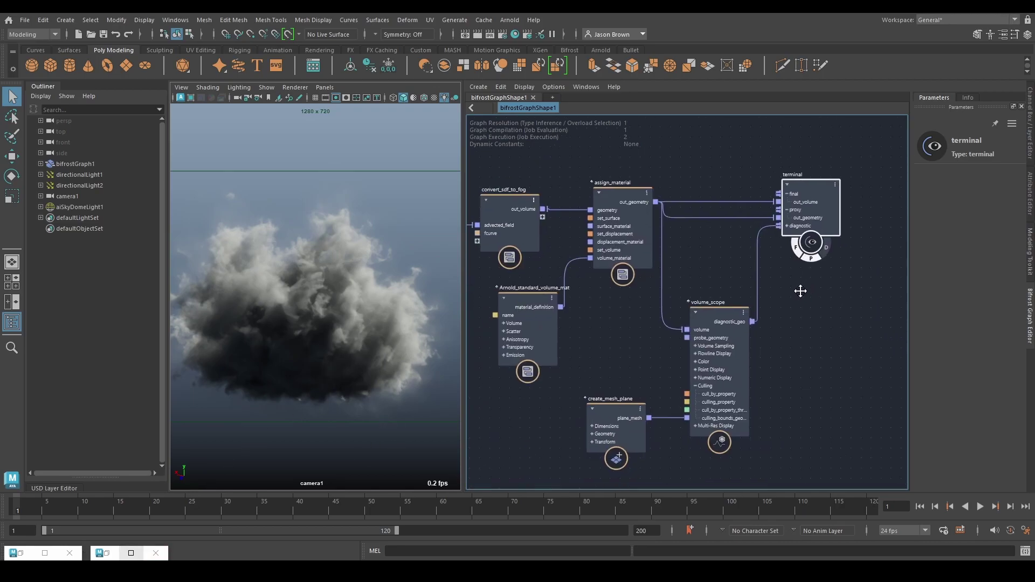
drag(513, 324, 491, 318)
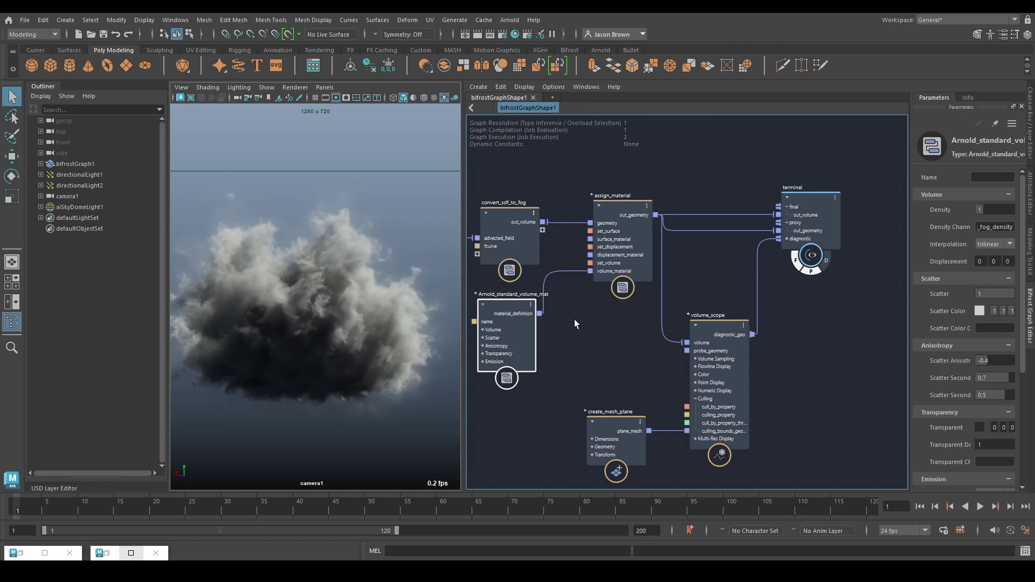
scroll(596, 300, down, 1)
scroll(583, 324, up, 1)
scroll(582, 325, up, 1)
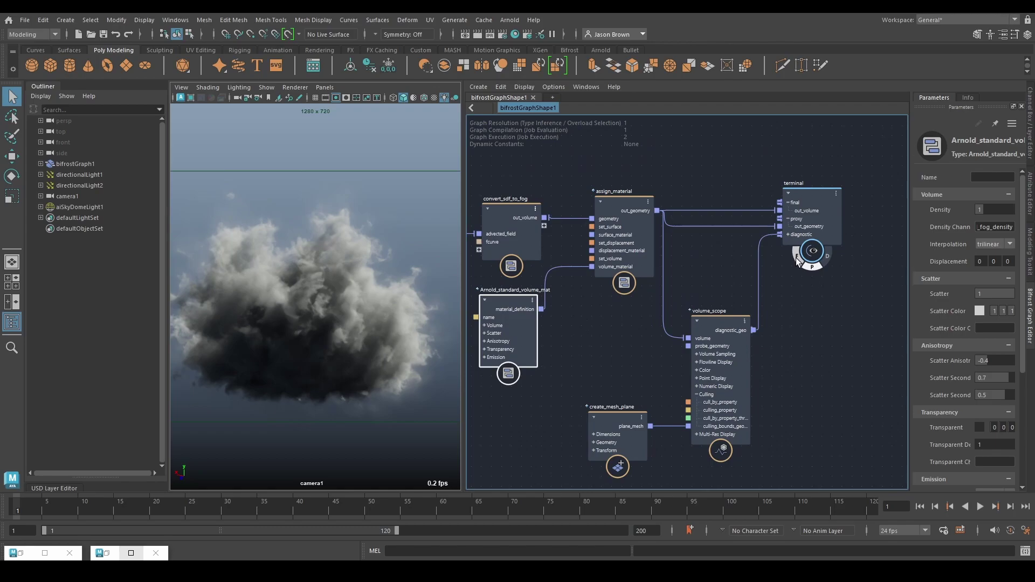
Turn off the terminal node's final output and turn on its diagnostic output
click(772, 275)
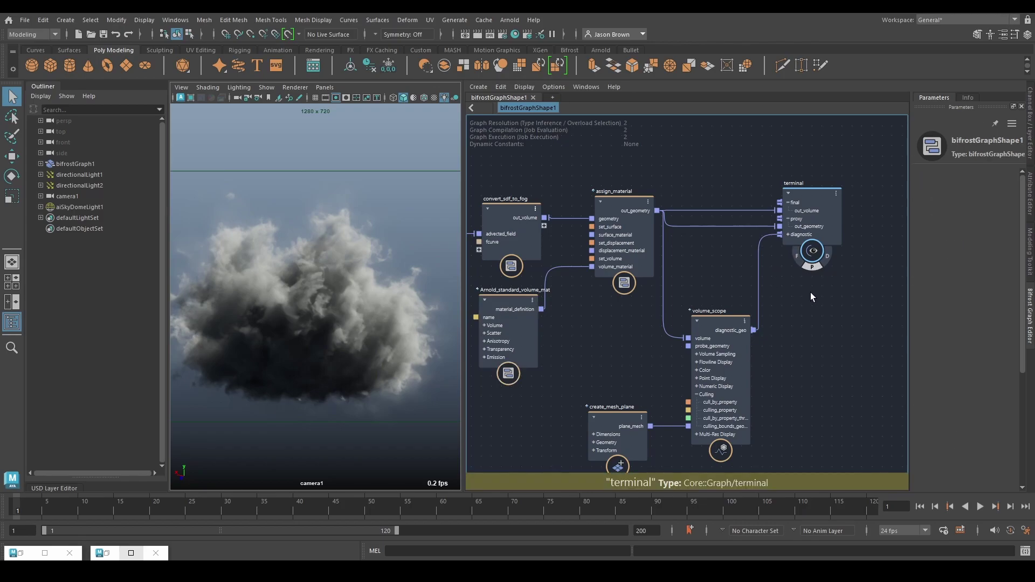
click(826, 258)
key(ctrl+z)
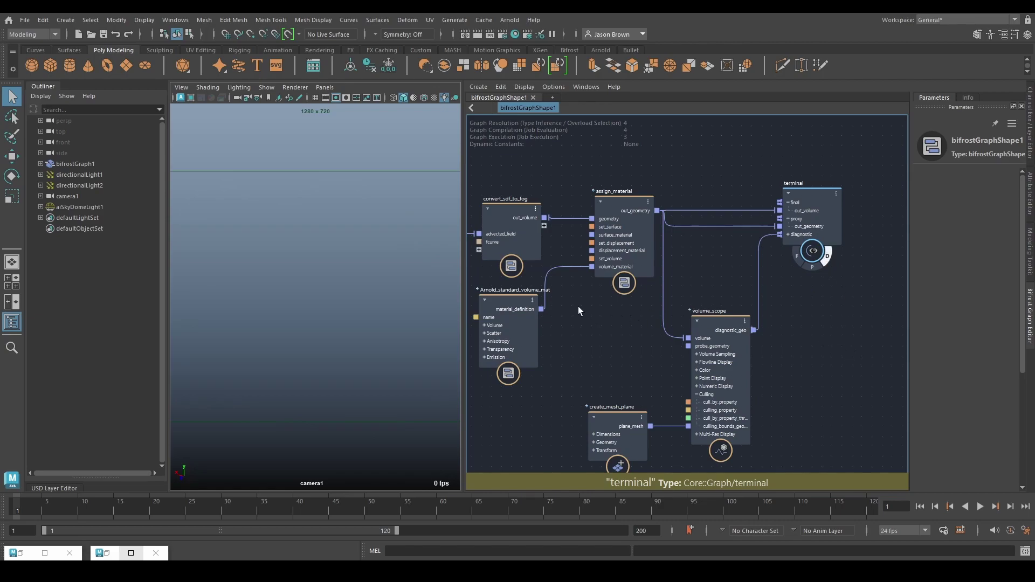
Switch the viewport from camera1 to the persp camera and frame the cloud's voxel tile grid from the side
click(324, 87)
mouse_move(378, 98)
click(450, 110)
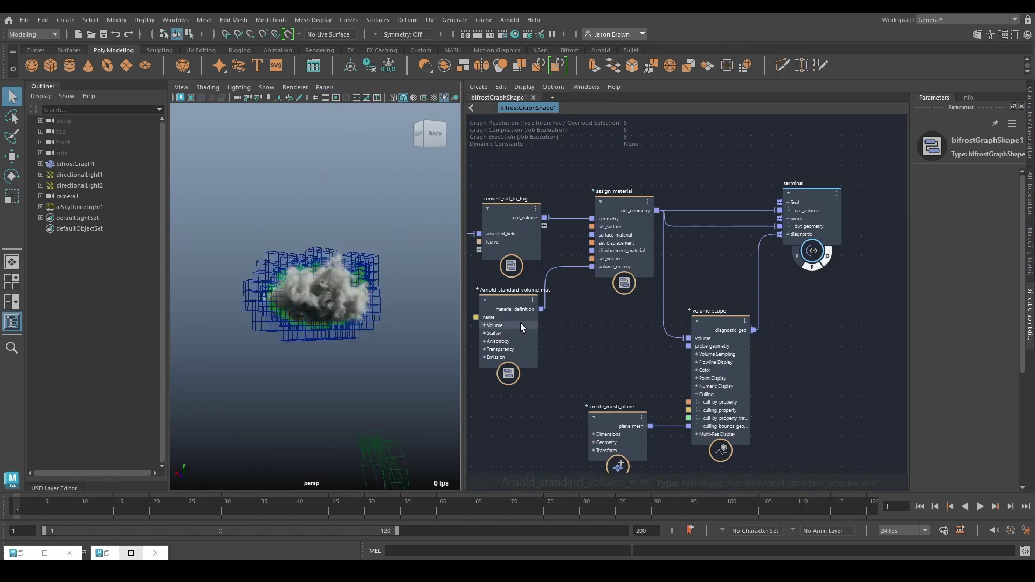
alt+drag(328, 286, 424, 287)
alt+right_drag(425, 288, 540, 308)
mouse_move(350, 308)
alt+mouse_down()
mouse_move(303, 331)
mouse_move(272, 372)
mouse_move(310, 319)
mouse_move(339, 309)
alt+mouse_up()
Select the volume_scope node and widen its parameter area so the full property names fit
alt+middle_drag(640, 398, 566, 305)
click(668, 324)
click(660, 252)
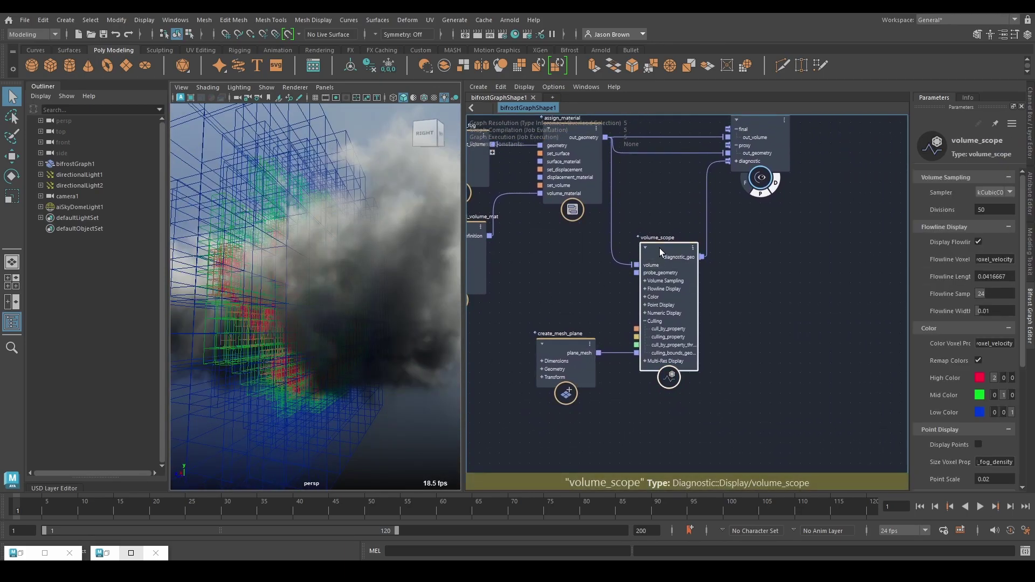
drag(911, 264, 853, 264)
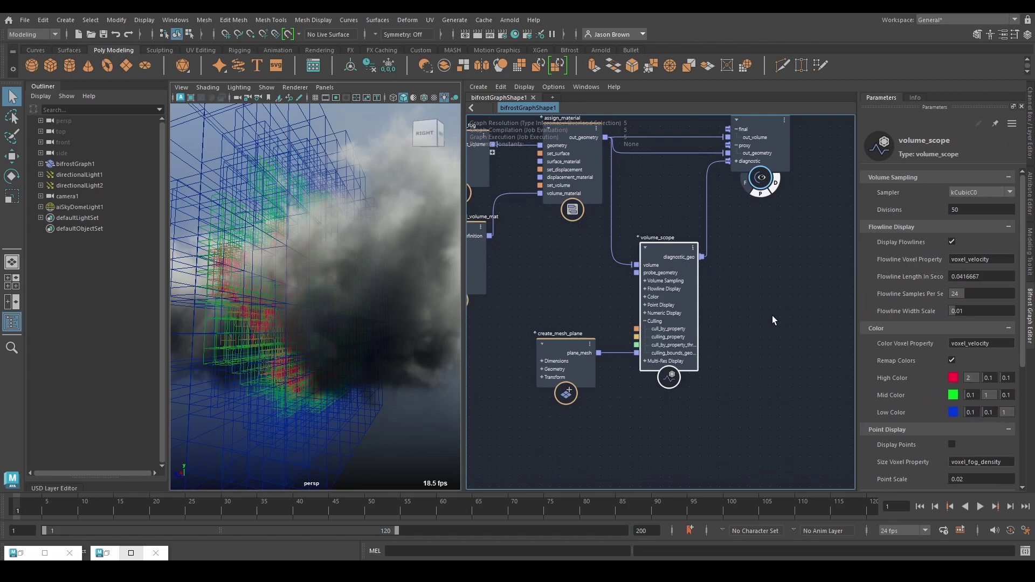
Examine the voxel tiles inside the cloud and volume_scope's point, culling and multi-res display settings
alt+drag(296, 302, 281, 308)
alt+right_drag(289, 291, 438, 264)
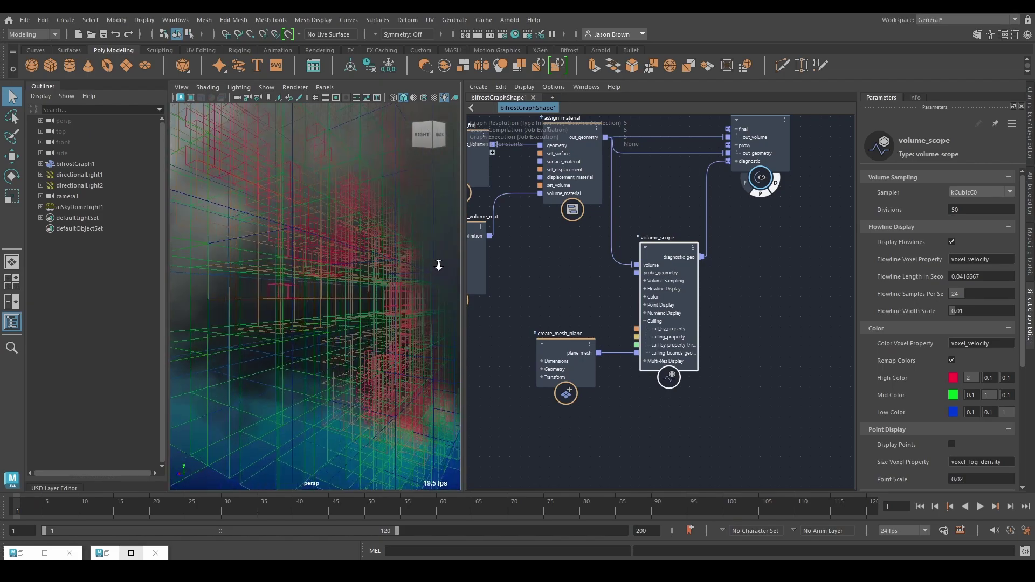
scroll(923, 389, down, 5)
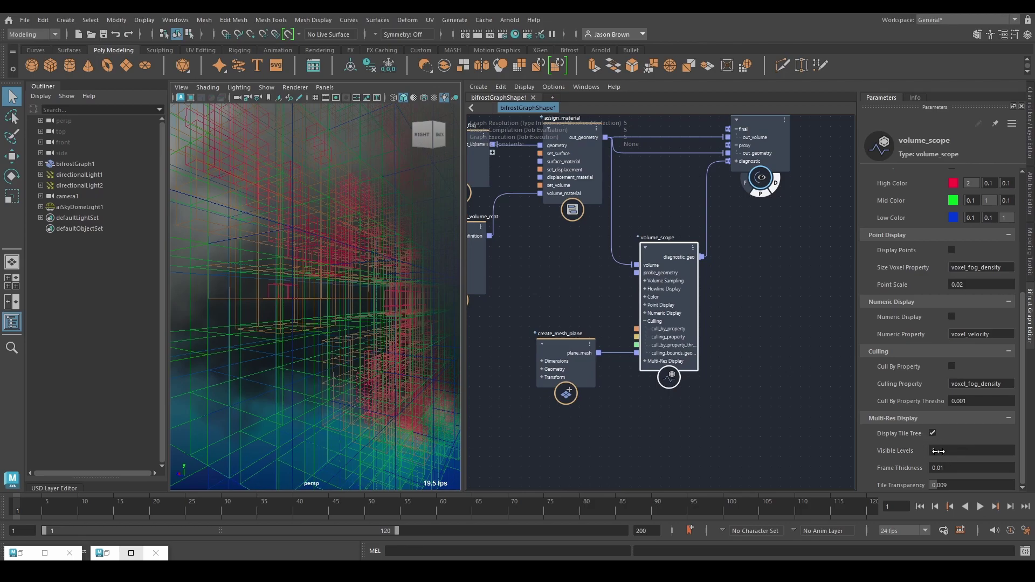
scroll(408, 300, down, 10)
scroll(386, 315, up, 5)
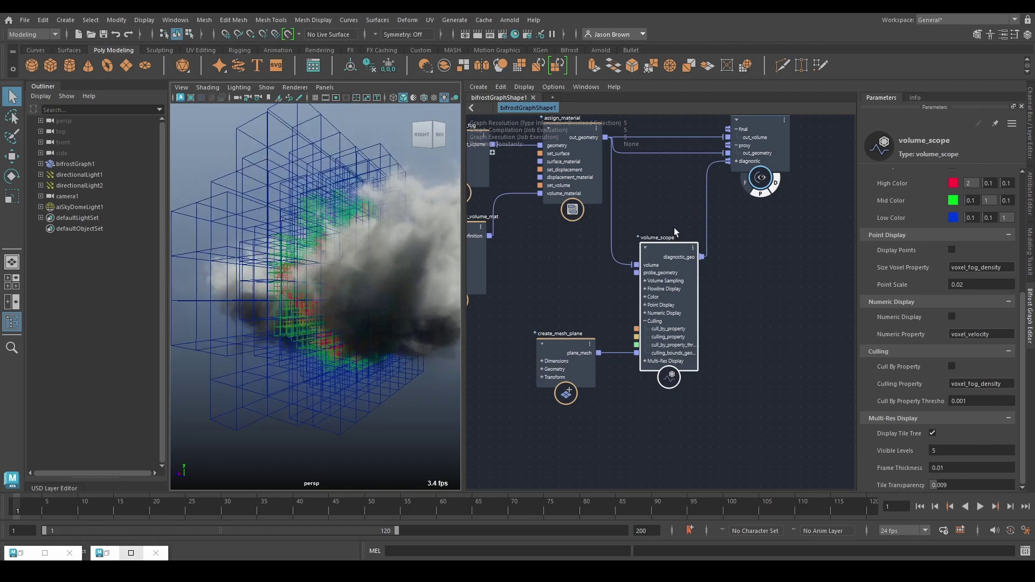
Turn off the terminal node's proxy output to display only the diagnostic tile grid
click(759, 193)
alt+drag(326, 275, 370, 279)
alt+right_drag(370, 279, 487, 295)
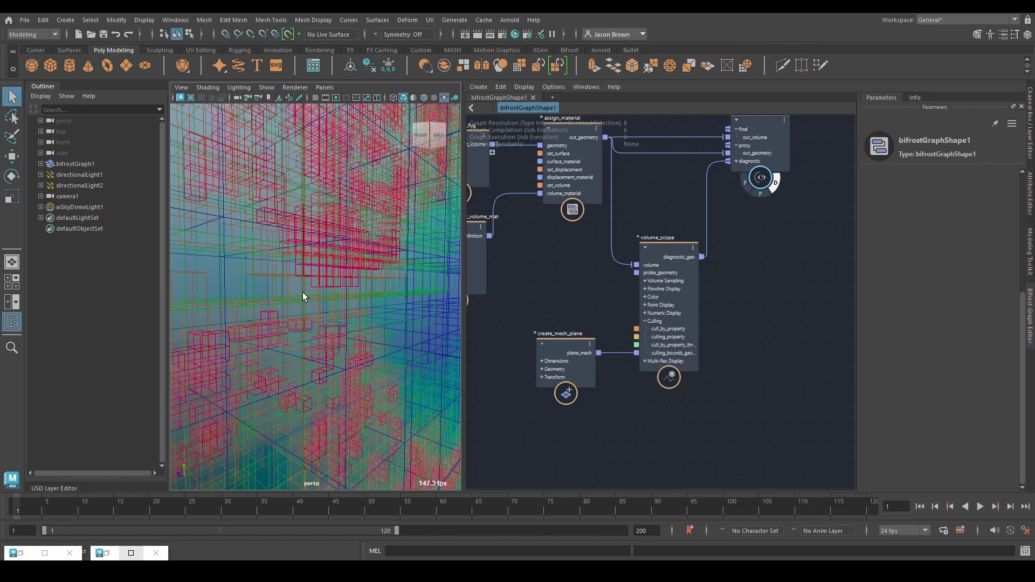
scroll(312, 328, down, 5)
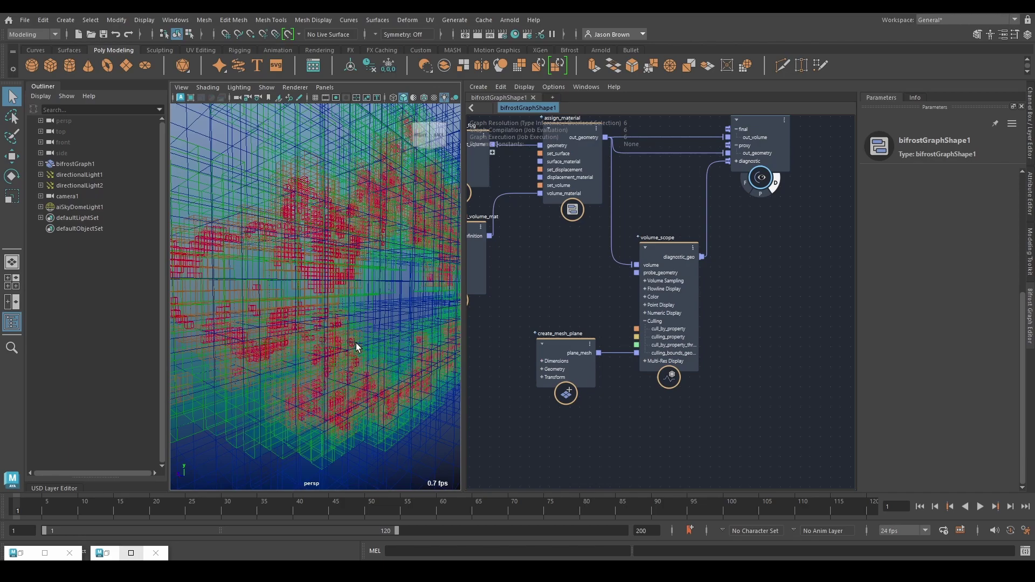
Examine the cloud's blue, green and red voxel tile levels from outside and from within the volume
alt+right_drag(356, 343, 325, 208)
mouse_move(326, 208)
alt+mouse_down()
mouse_move(312, 259)
mouse_move(374, 253)
mouse_move(316, 212)
alt+mouse_up()
alt+right_drag(315, 218, 456, 219)
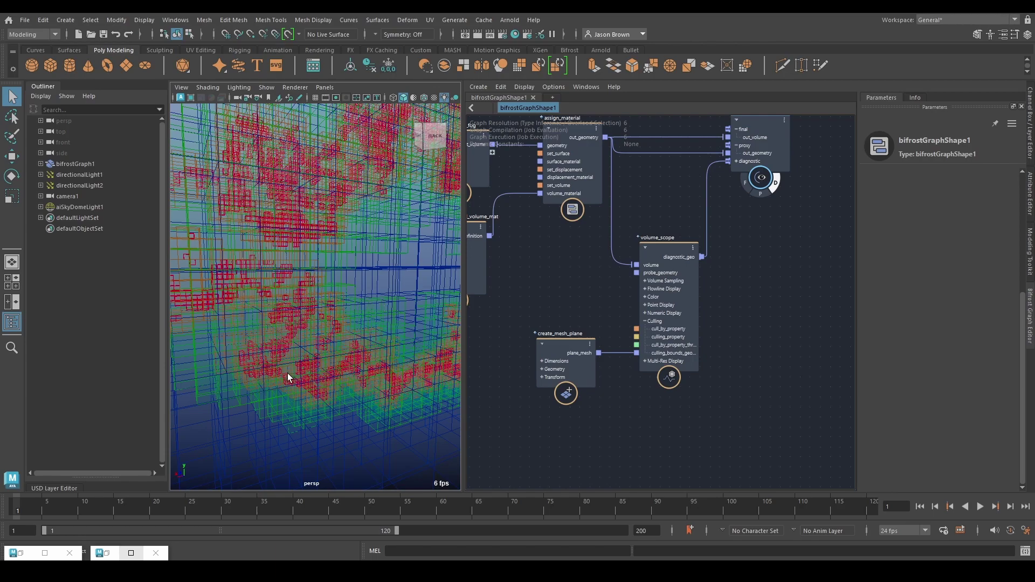
scroll(281, 292, down, 8)
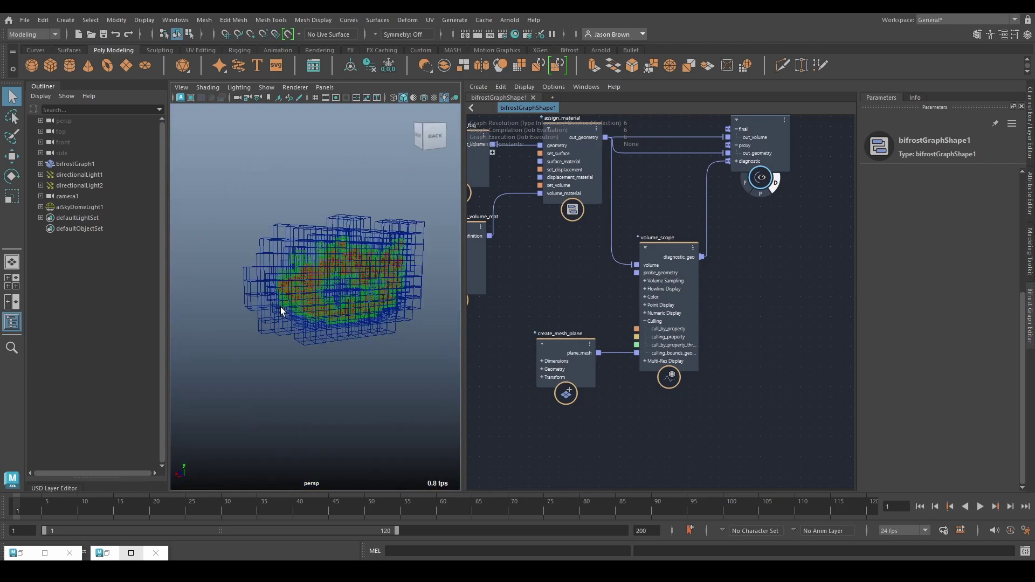
scroll(280, 306, up, 2)
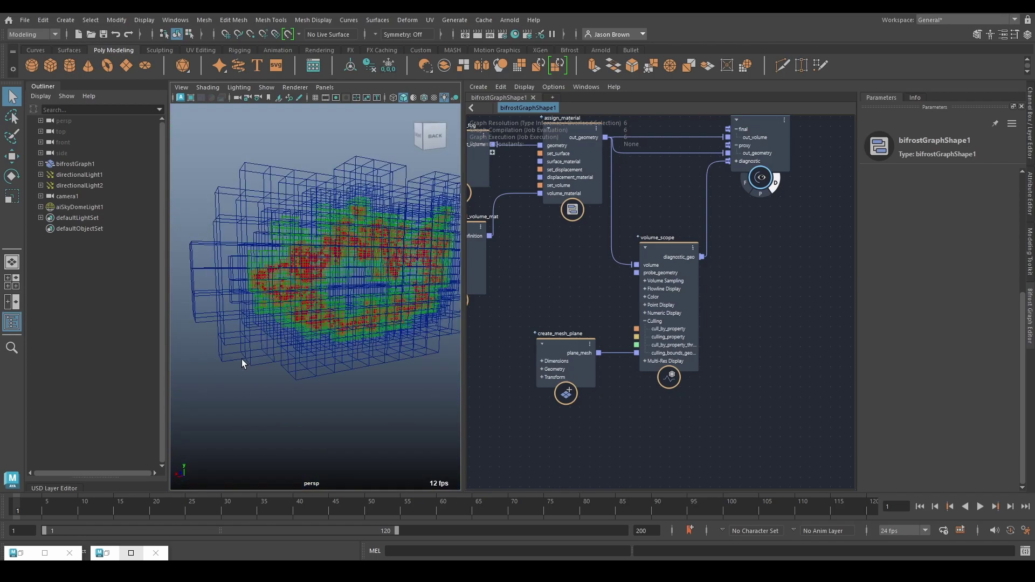
alt+drag(272, 351, 298, 354)
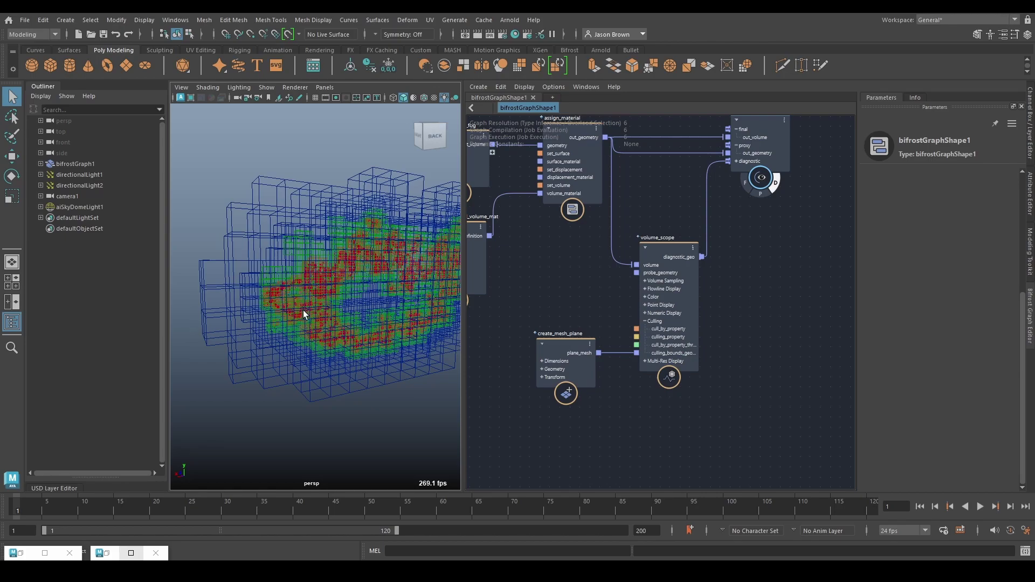
scroll(306, 309, up, 5)
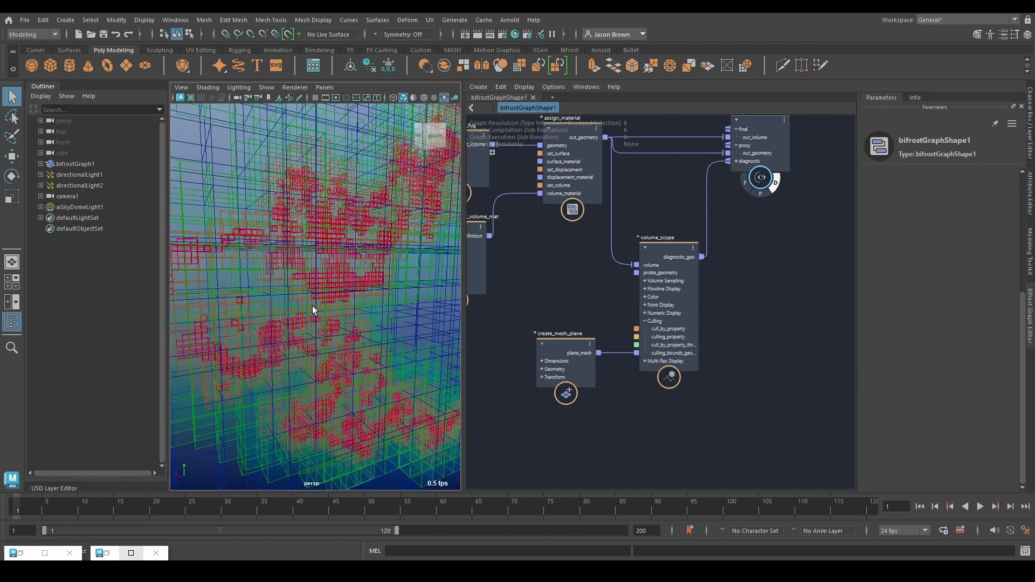
alt+right_drag(345, 306, 393, 330)
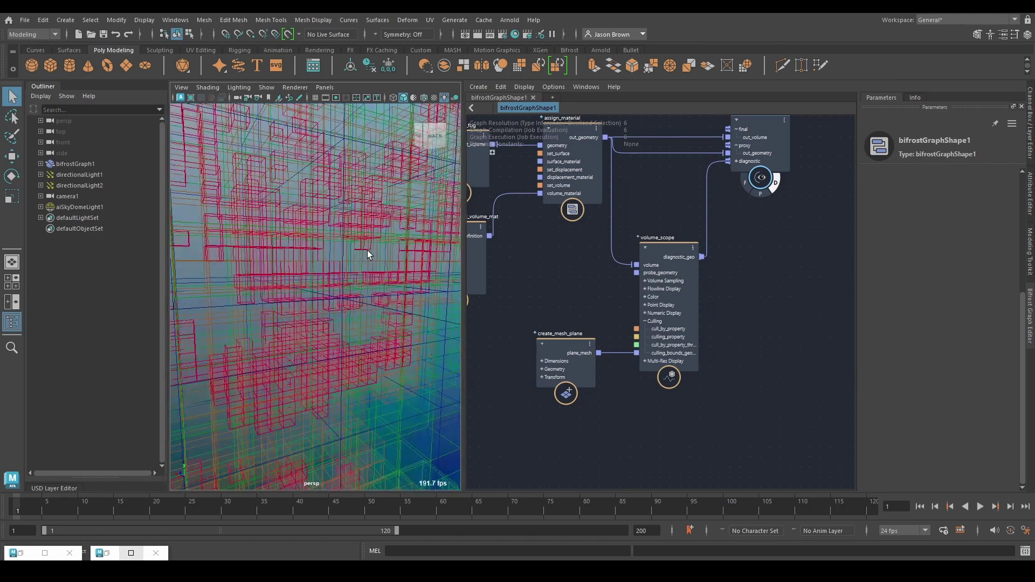
scroll(364, 255, down, 4)
alt+middle_drag(301, 275, 355, 282)
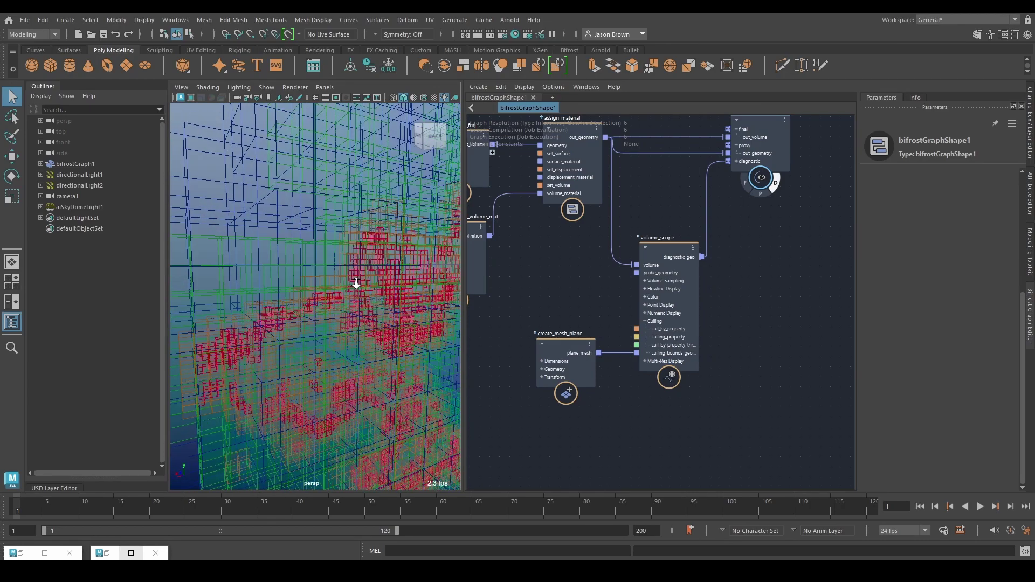
scroll(350, 289, up, 2)
alt+right_drag(312, 300, 268, 296)
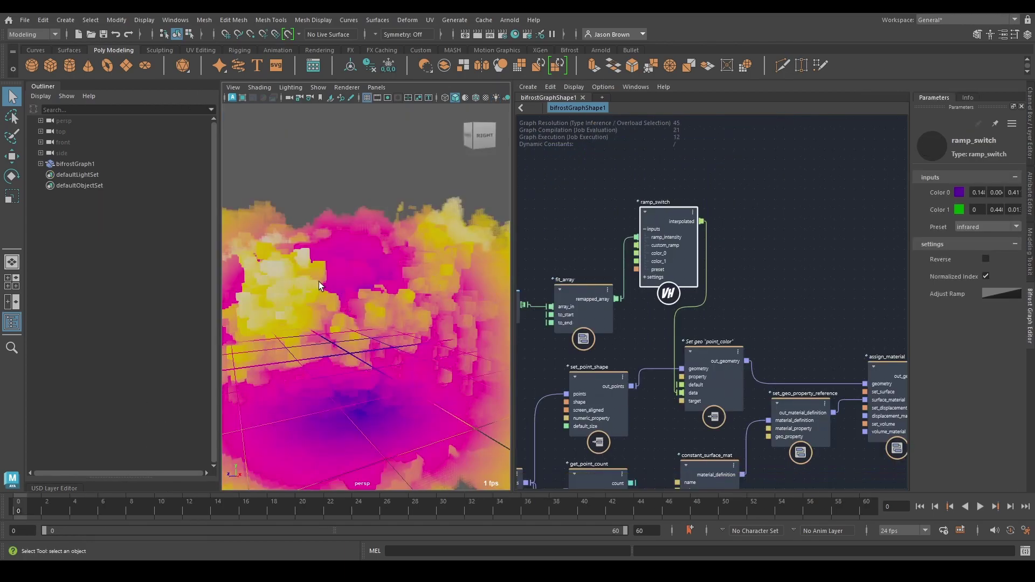
Examine the voxel cloud coloured by the ramp_switch node's infrared preset, both as a whole and close up
scroll(347, 281, down, 6)
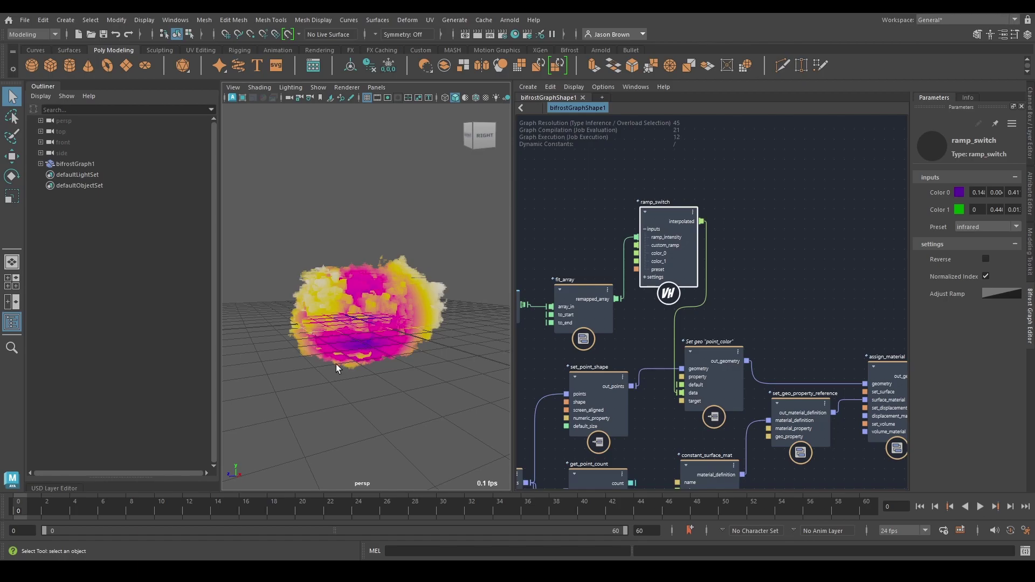
scroll(354, 321, up, 3)
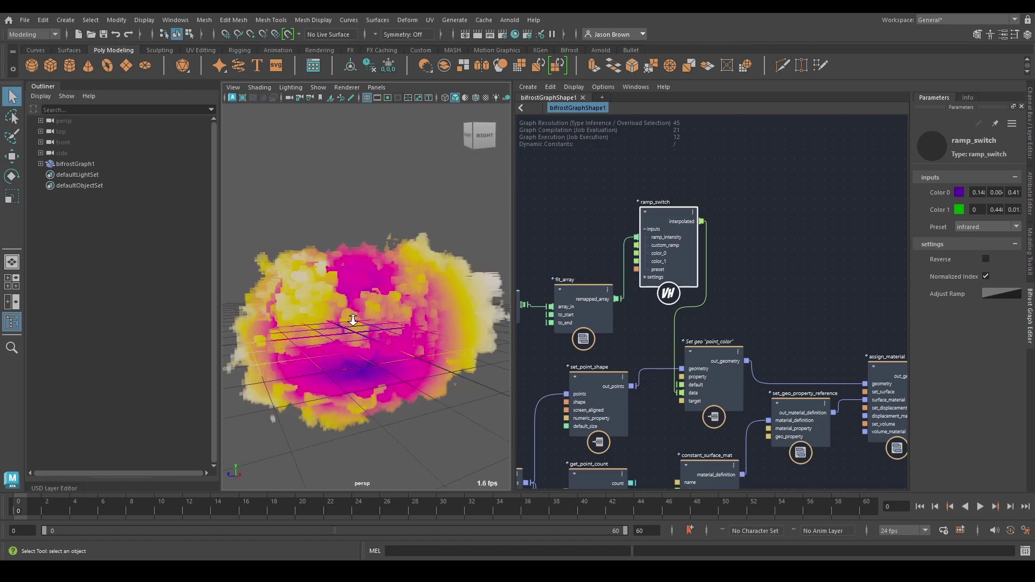
scroll(353, 321, up, 5)
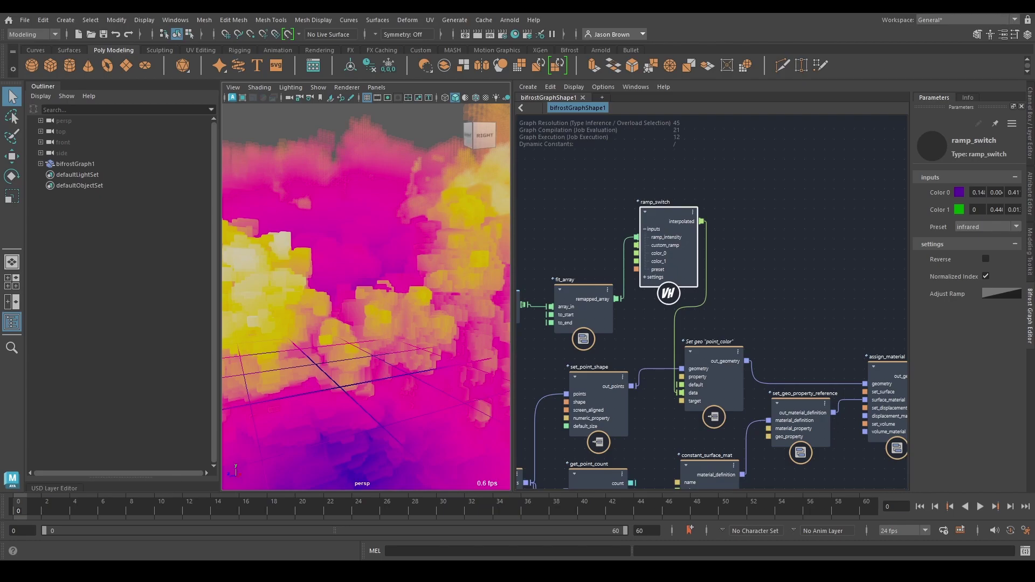
Disconnect the create_mesh_plane node from volume_scope's culling_bounds_geometry input
mouse_move(251, 572)
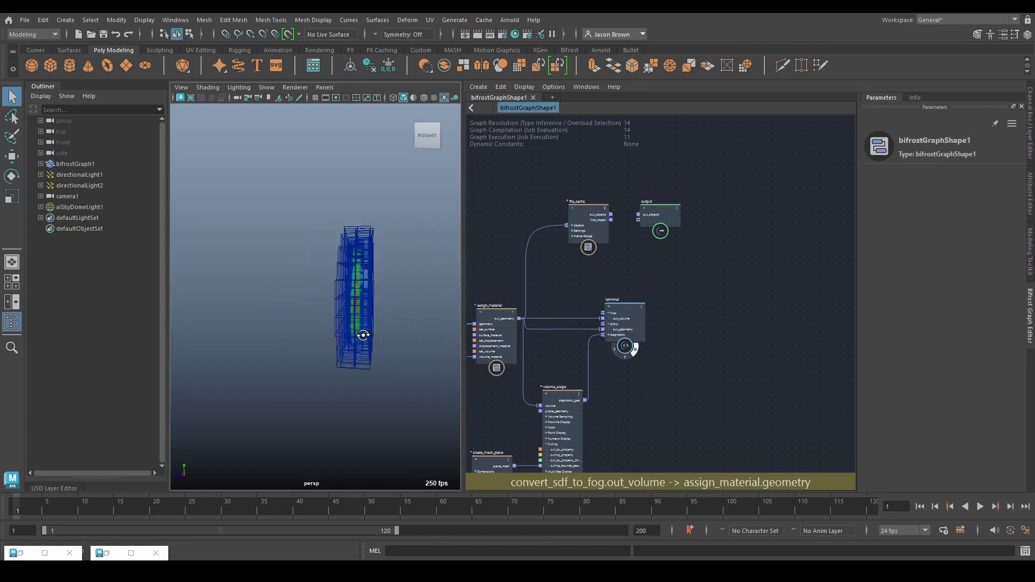
alt+middle_drag(621, 379, 680, 249)
drag(586, 338, 588, 362)
Examine the full, unculled voxel tile structure of the cloud from several sides
alt+middle_drag(356, 275, 322, 295)
alt+right_drag(310, 286, 473, 296)
alt+middle_drag(367, 294, 338, 308)
mouse_move(338, 308)
alt+right_down()
mouse_move(342, 318)
mouse_move(340, 297)
mouse_move(330, 296)
alt+right_up()
alt+drag(330, 296, 315, 296)
alt+middle_drag(241, 260, 277, 275)
alt+right_drag(277, 275, 171, 280)
alt+middle_drag(282, 291, 311, 271)
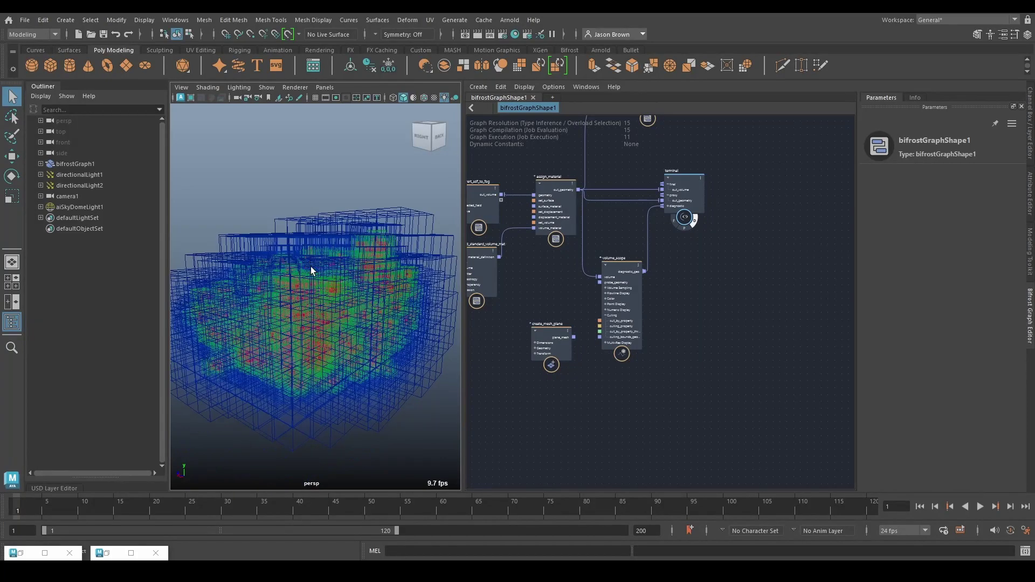
Connect create_mesh_plane's plane_mesh output to volume_scope's culling_bounds_geometry and inspect the resulting slice of the cloud
drag(574, 337, 602, 337)
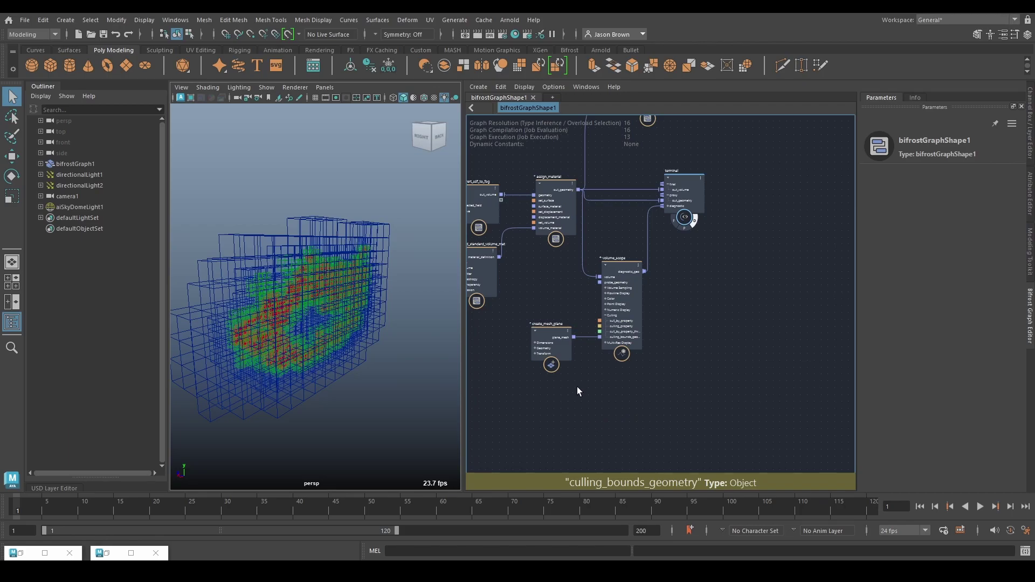
mouse_move(344, 329)
alt+mouse_down()
mouse_move(282, 324)
mouse_move(323, 329)
alt+mouse_up()
alt+right_drag(323, 329, 381, 336)
alt+middle_drag(381, 335, 388, 314)
alt+right_drag(388, 314, 490, 340)
alt+drag(394, 345, 333, 352)
alt+right_drag(332, 352, 289, 321)
alt+drag(289, 321, 305, 324)
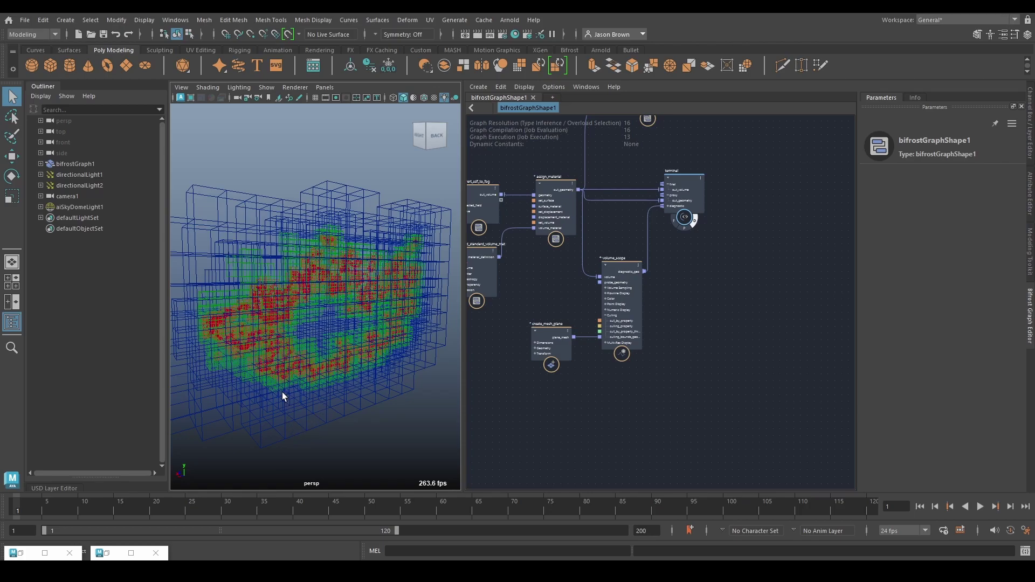
Examine the red, green and blue tile levels within the sliced cloud close up and as a whole
alt+middle_drag(293, 383, 356, 359)
alt+right_drag(355, 359, 415, 361)
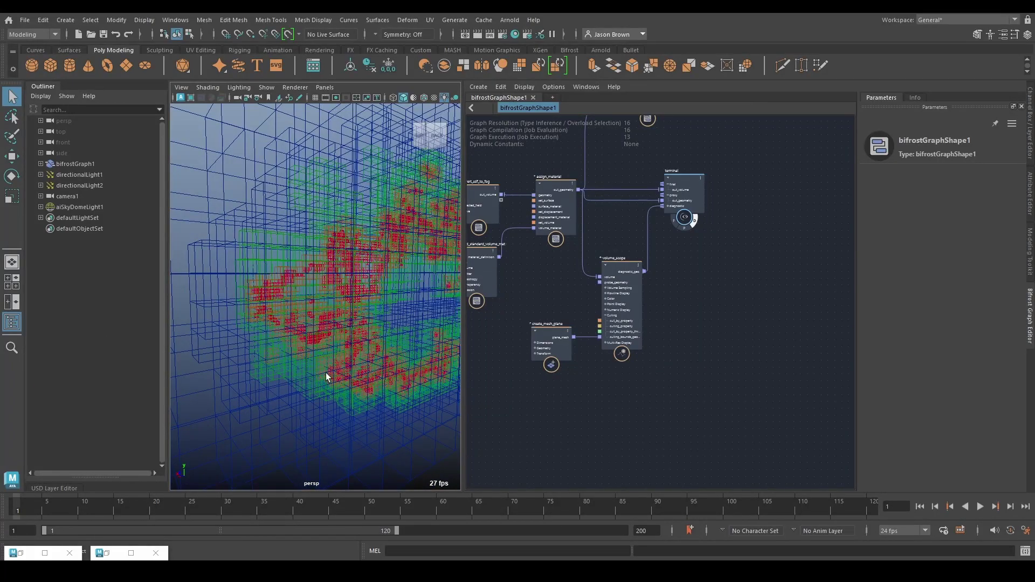
scroll(384, 374, up, 5)
alt+drag(364, 403, 321, 388)
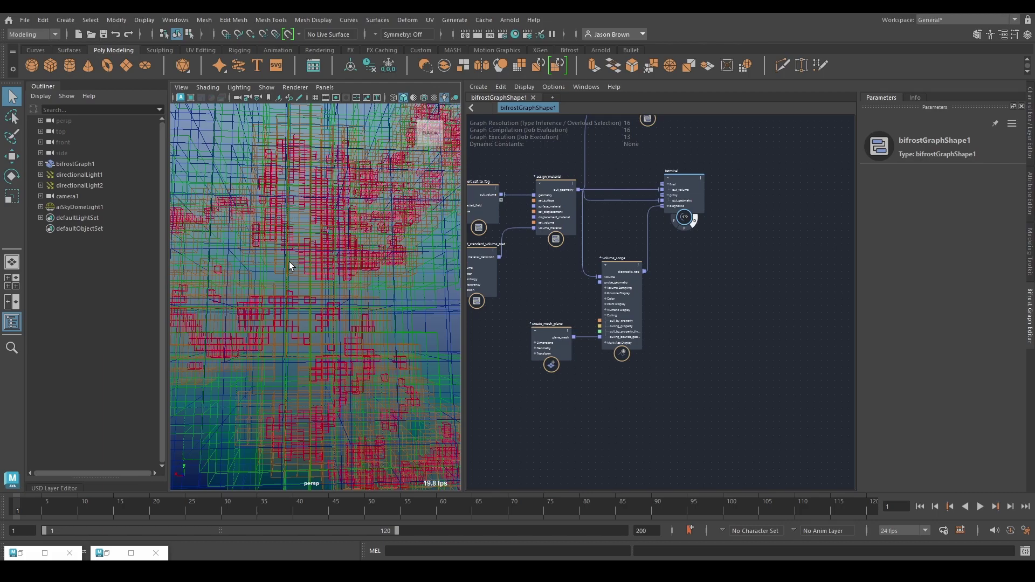
alt+drag(339, 279, 351, 291)
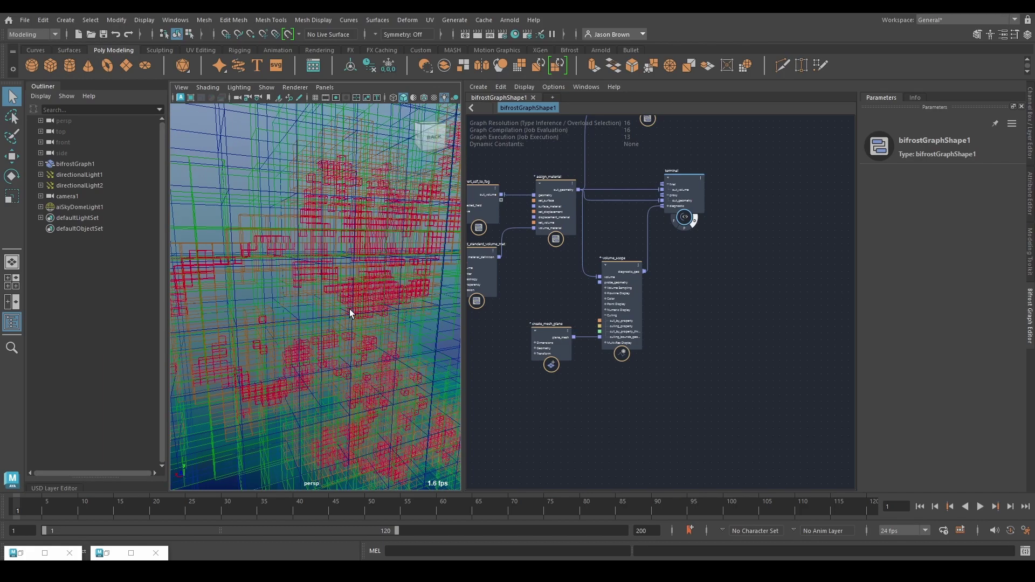
alt+drag(365, 303, 324, 287)
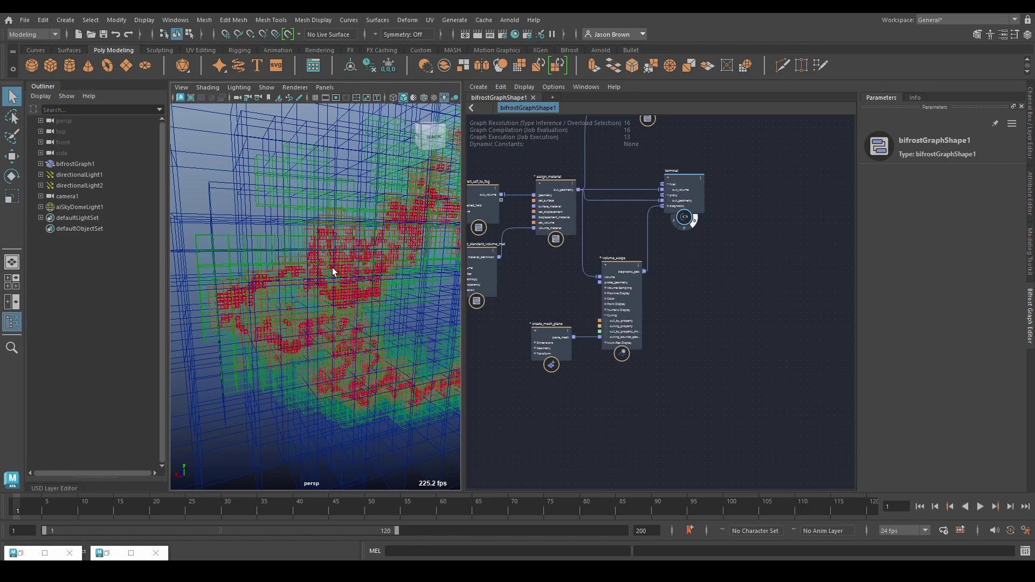
key(alt+Tab)
scroll(333, 286, down, 5)
scroll(328, 281, up, 4)
alt+drag(325, 280, 300, 283)
Delete the file_cache and output nodes from the Bifrost graph
alt+middle_drag(718, 319, 687, 436)
drag(616, 222, 611, 196)
click(591, 231)
drag(690, 195, 688, 195)
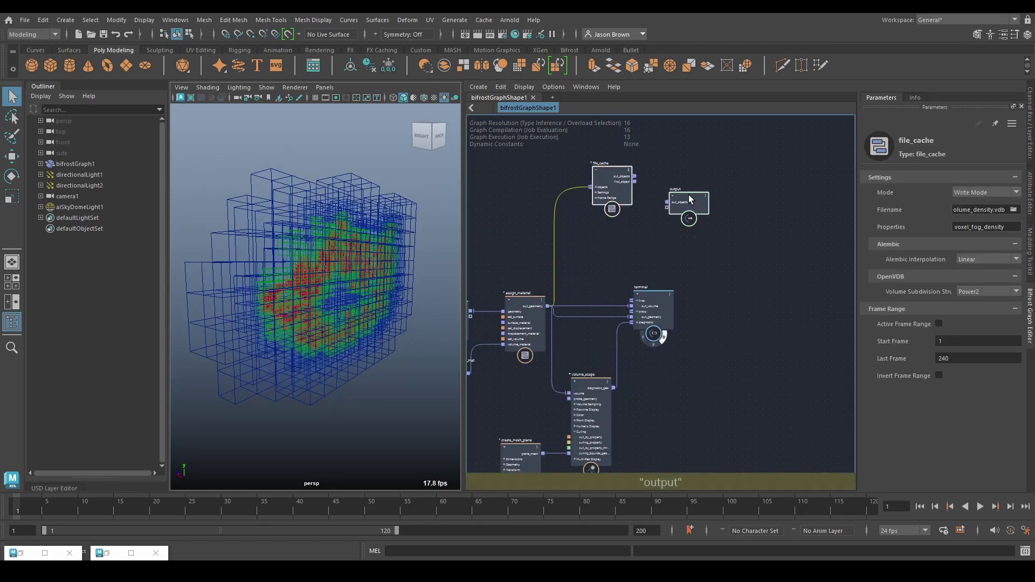
key(Delete)
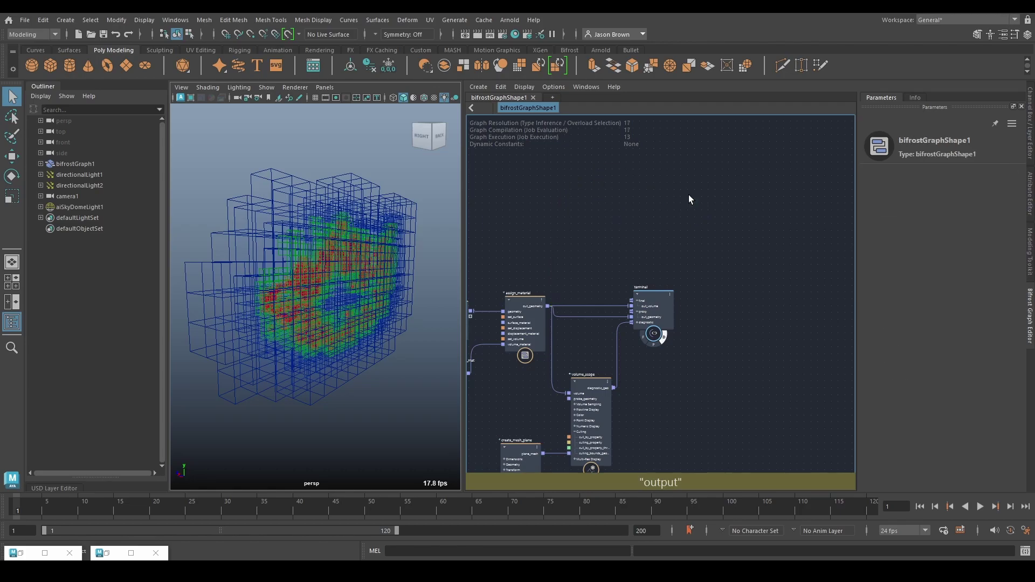
Use the terminal's flags to show the cloud volume instead of the diagnostic tiles, and look through camera1
click(643, 337)
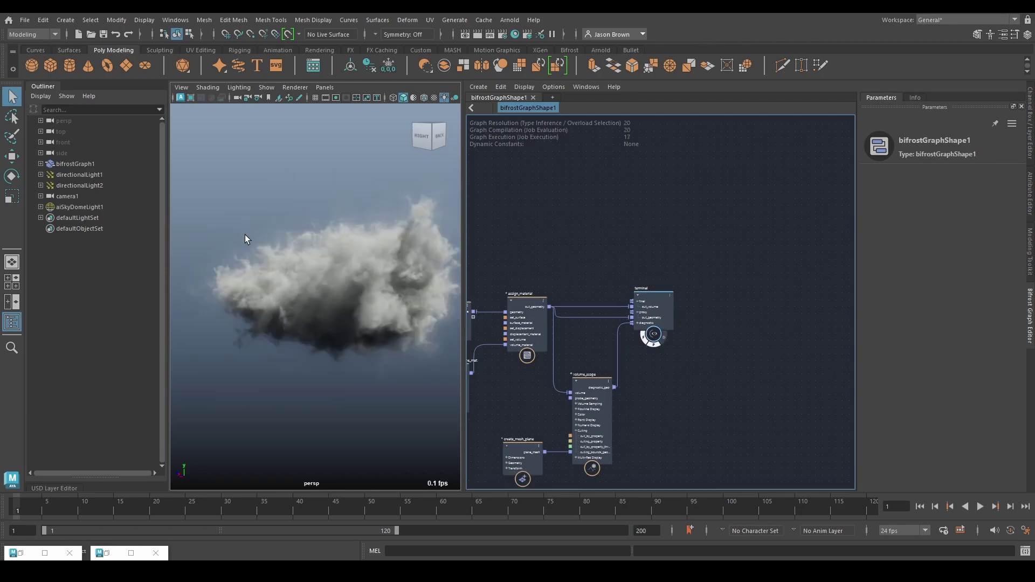
click(324, 87)
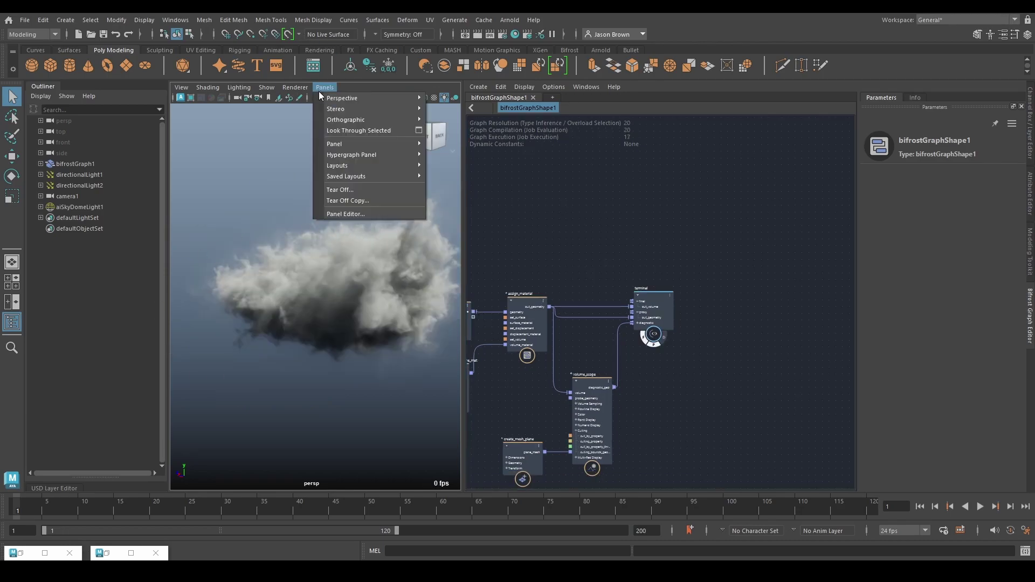
click(448, 97)
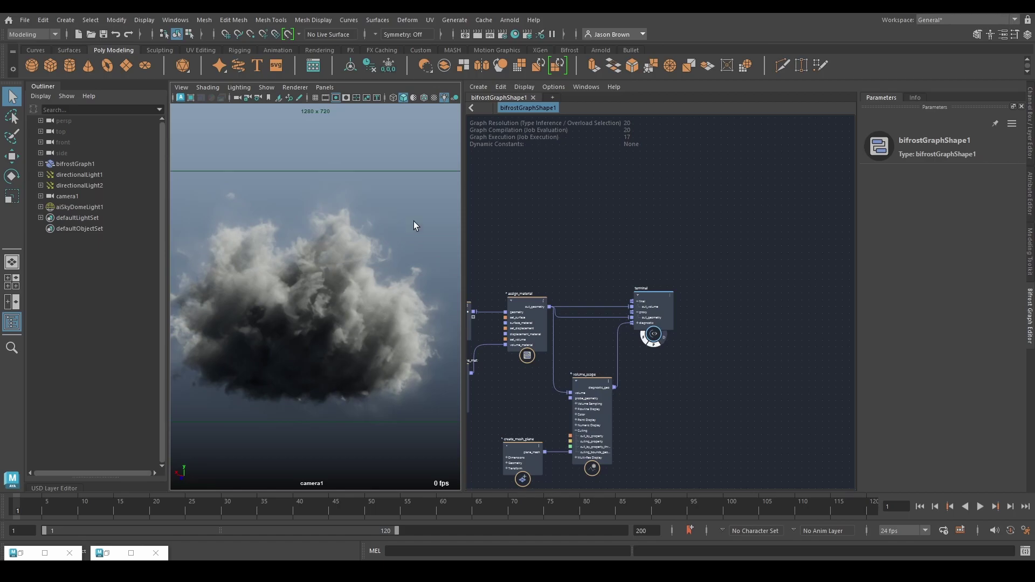
Open the Arnold RenderView and display Snapshot_01 and Snapshot_02 of the cloud in turn
click(509, 19)
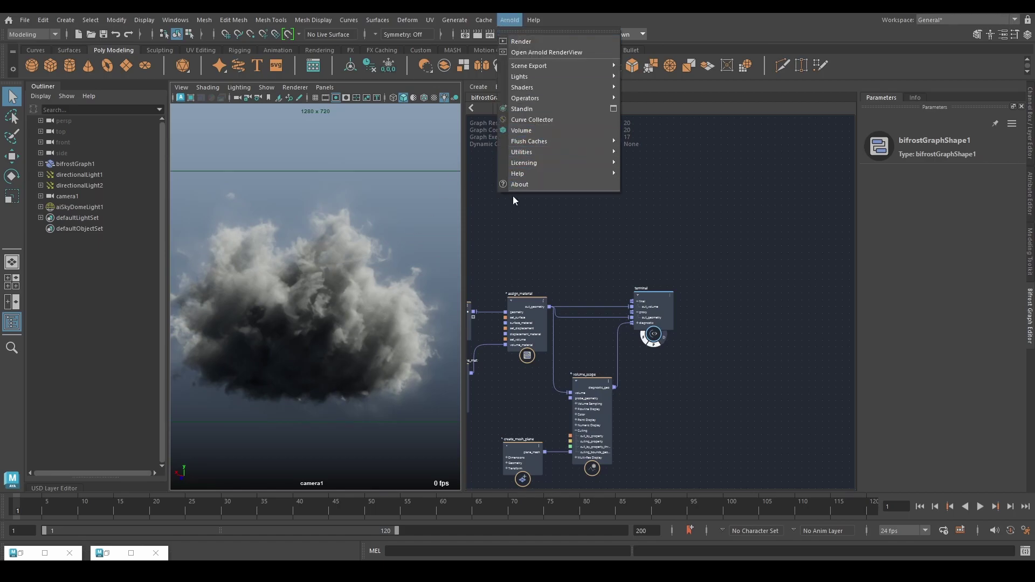
click(519, 52)
click(127, 387)
click(225, 394)
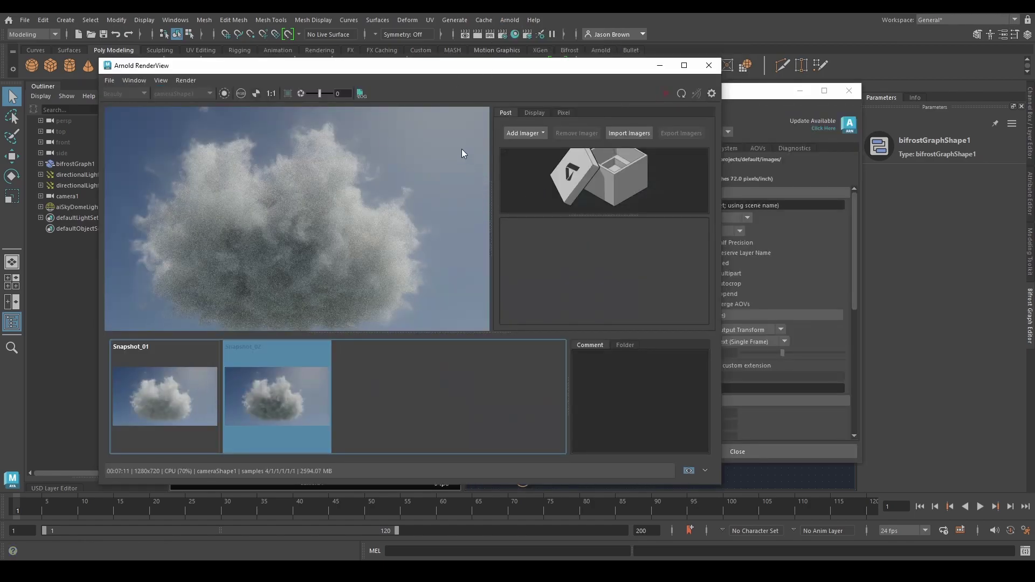
Refresh the cloud render from camera1 and reposition the Arnold RenderView window
click(682, 94)
drag(442, 60, 447, 25)
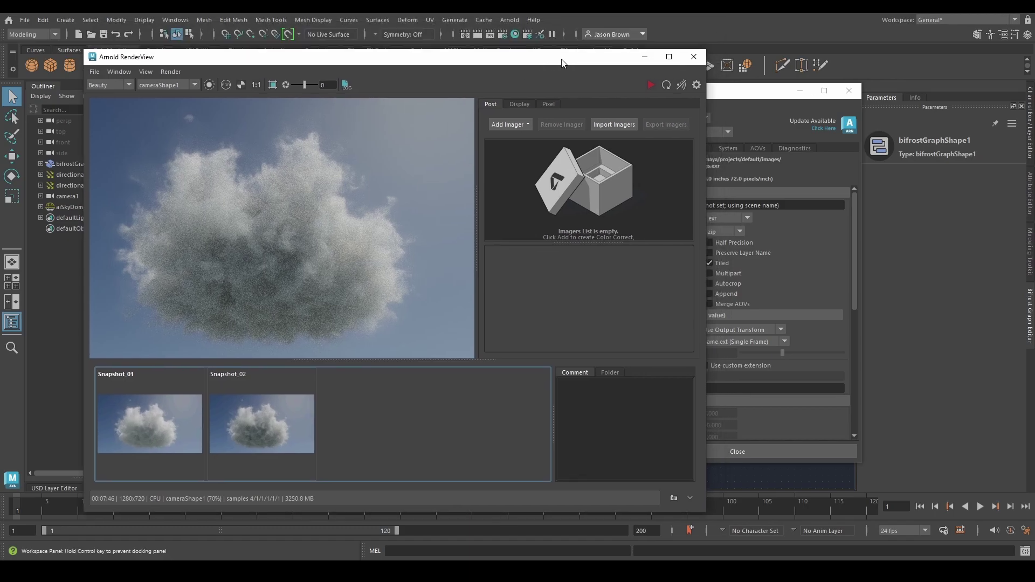
drag(576, 35, 544, 63)
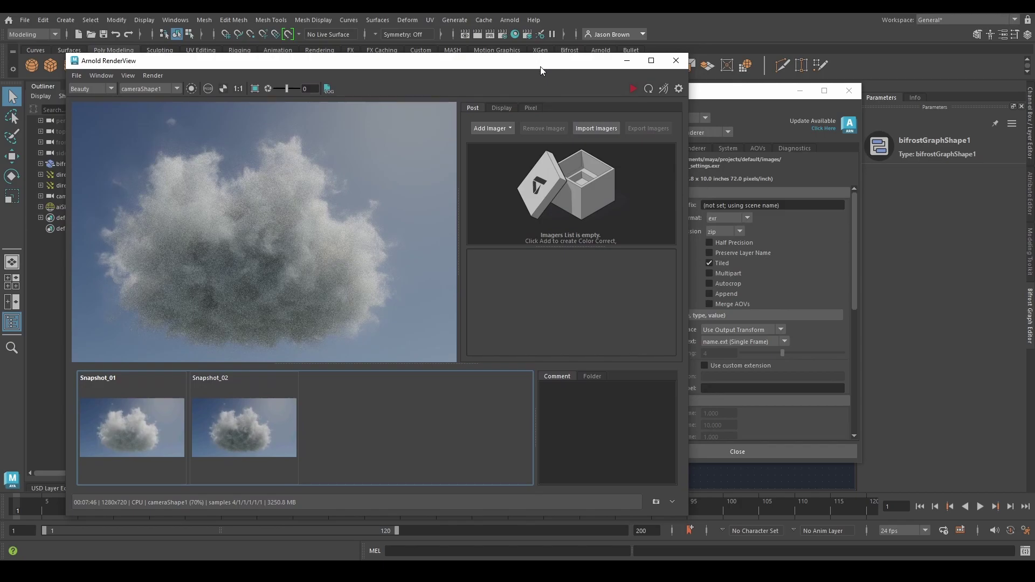
Switch to the Rendering menu set and reopen the Render Settings at the Arnold Renderer options
click(849, 91)
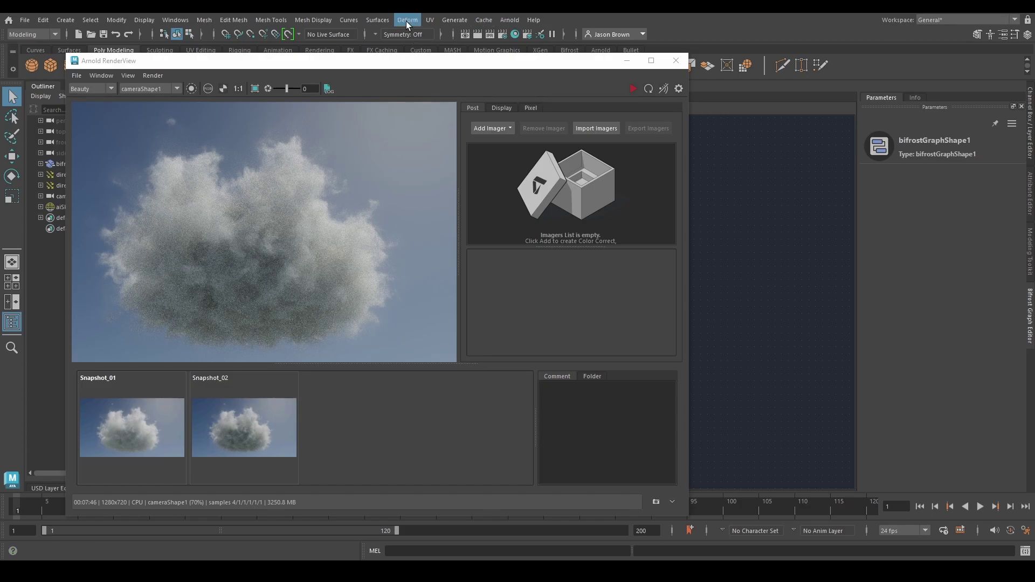
click(38, 34)
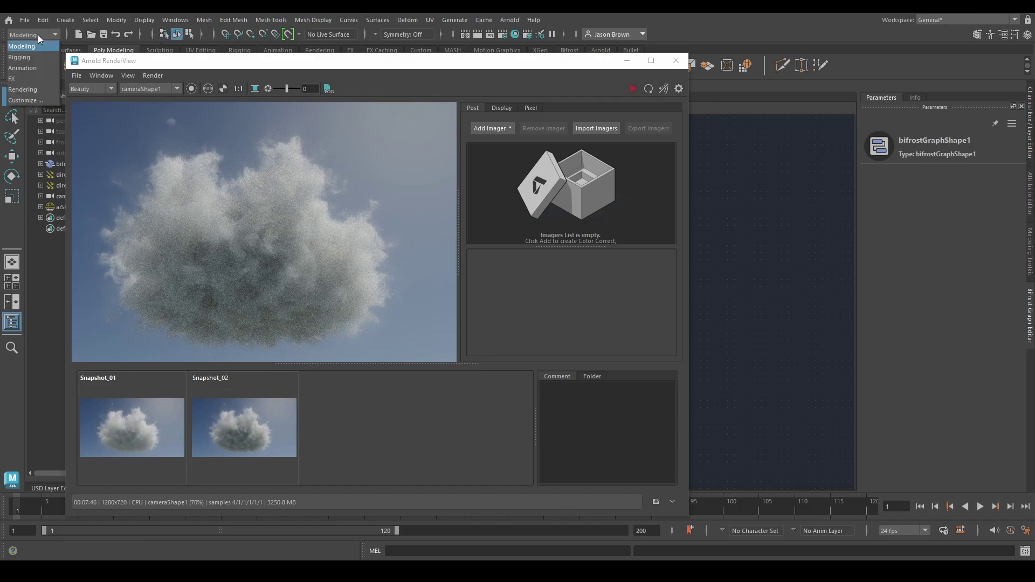
click(26, 89)
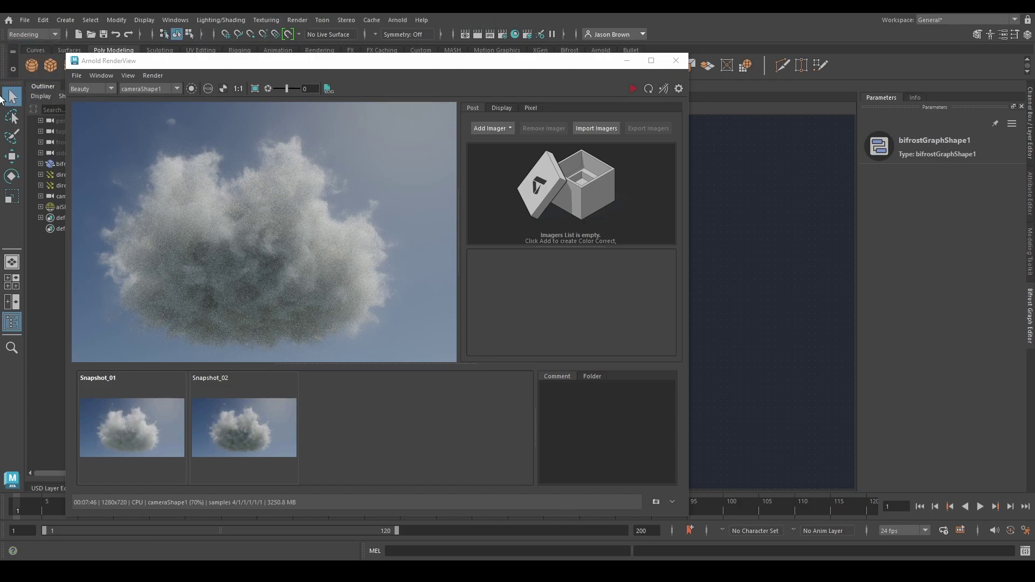
click(303, 22)
click(289, 122)
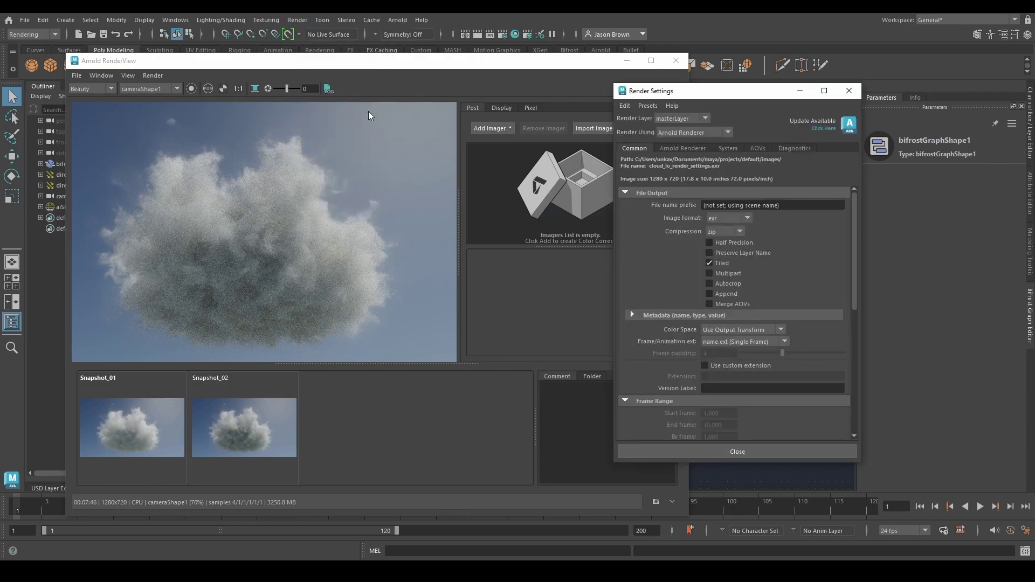
drag(689, 90, 602, 89)
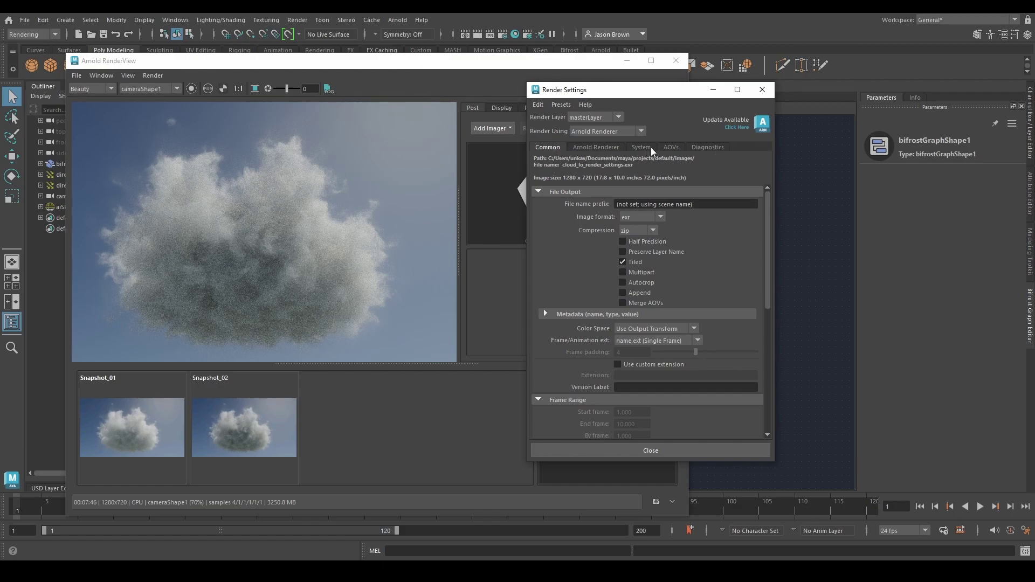
click(590, 149)
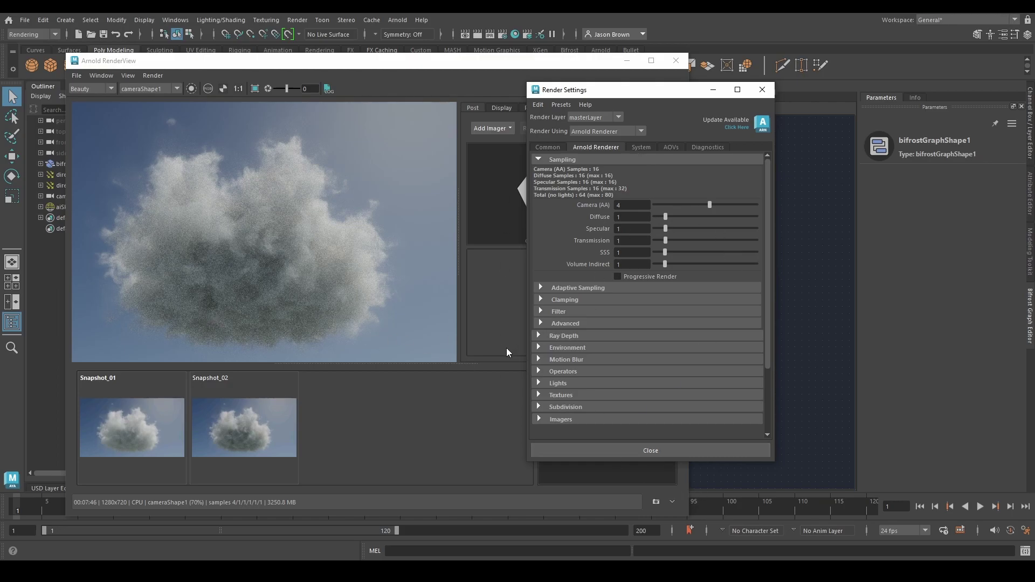
Inspect the render's grain close up and review the Ray Depth values for Total, Diffuse, Specular, Transmission and Volume
scroll(276, 286, up, 5)
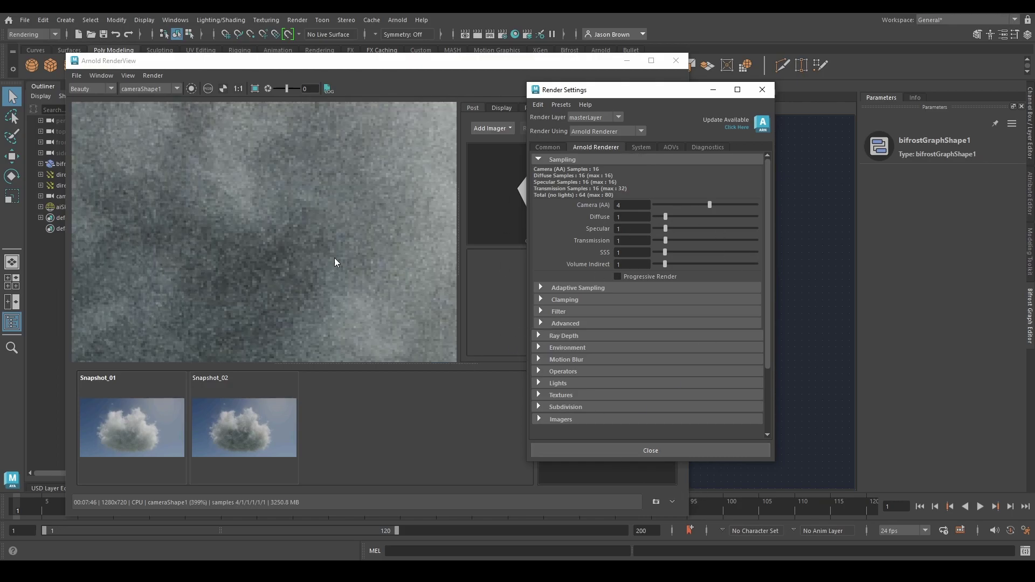
scroll(323, 259, down, 5)
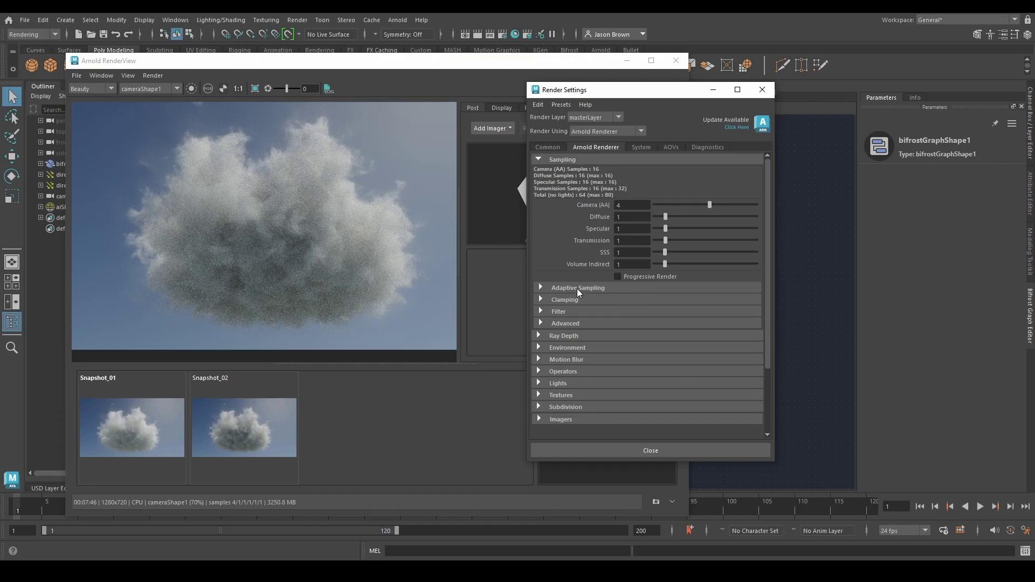
click(557, 336)
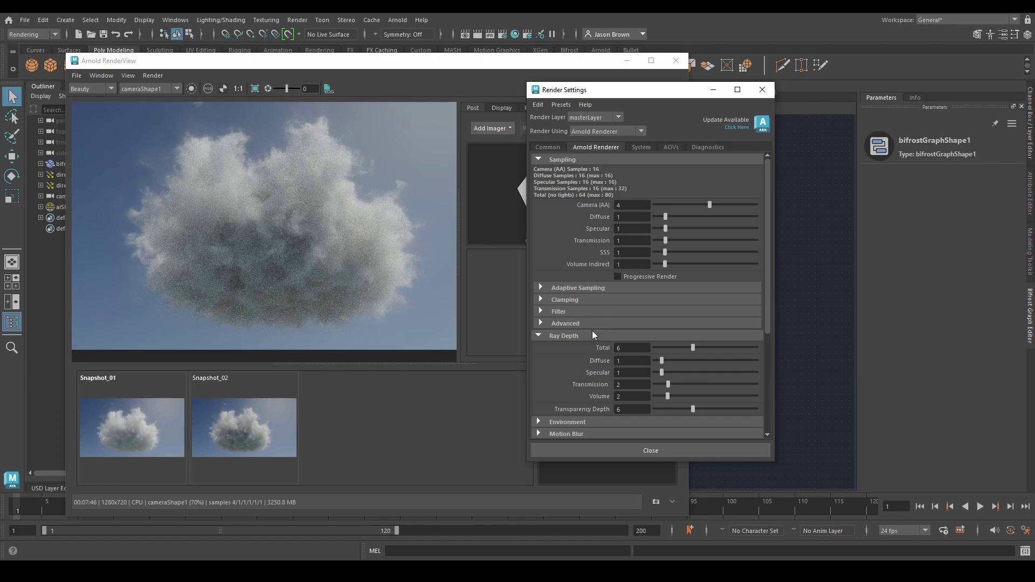
click(622, 348)
scroll(624, 349, down, 3)
click(626, 296)
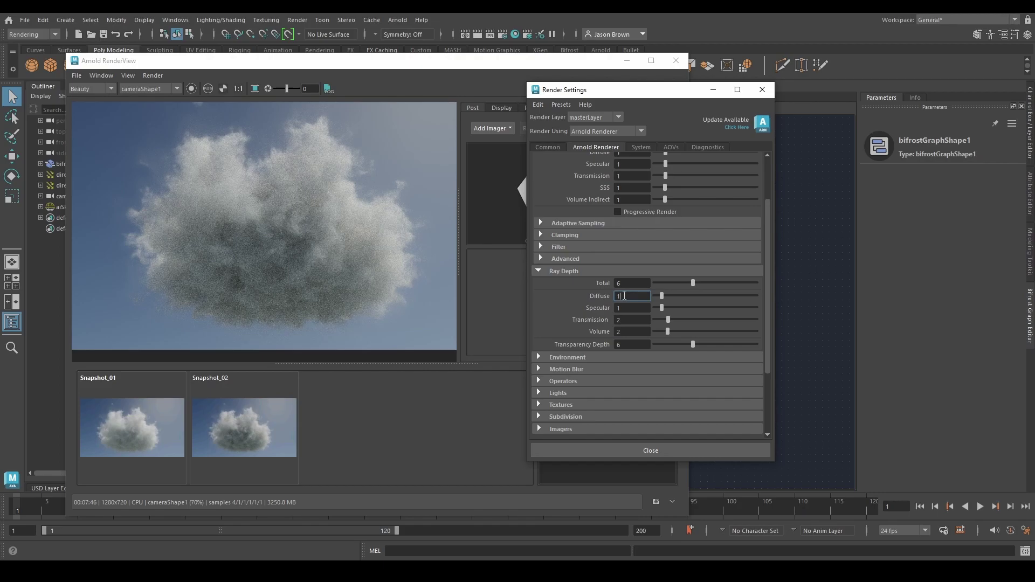
click(628, 309)
click(629, 320)
click(628, 331)
scroll(682, 292, up, 3)
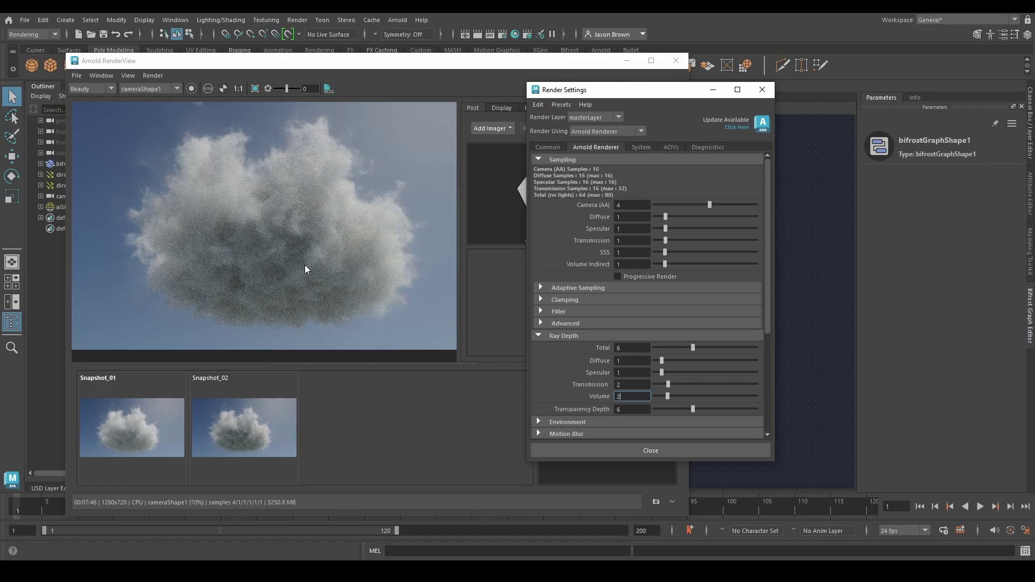
Compare Snapshot_01 and Snapshot_02 for noise, render time and sample settings
click(414, 458)
click(247, 417)
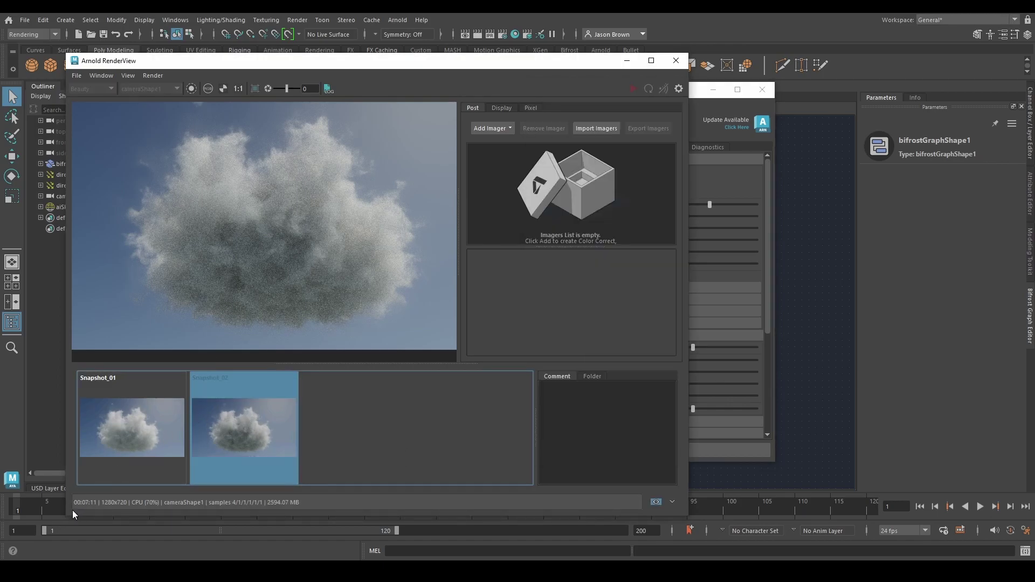
click(112, 455)
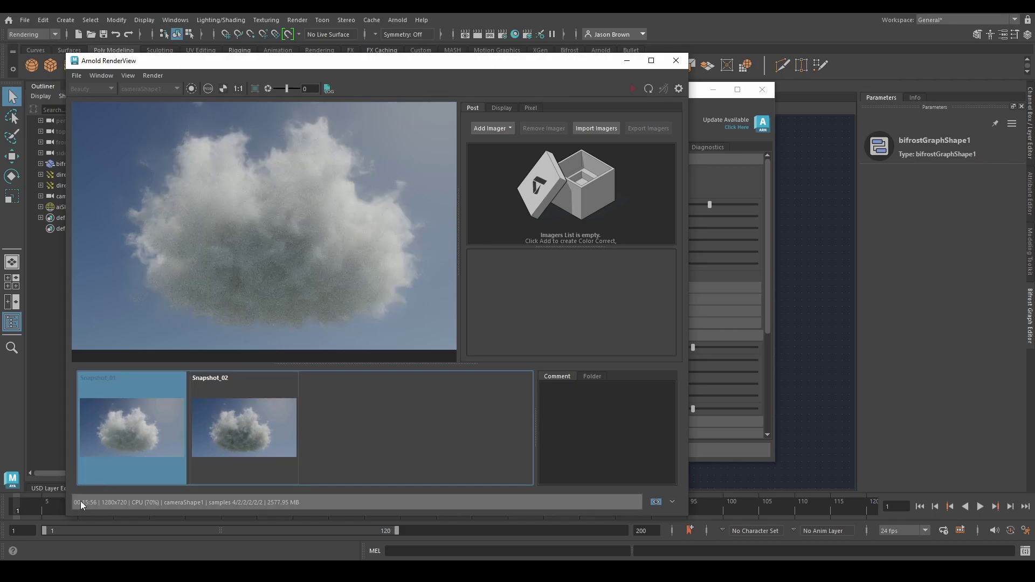
click(270, 432)
click(152, 427)
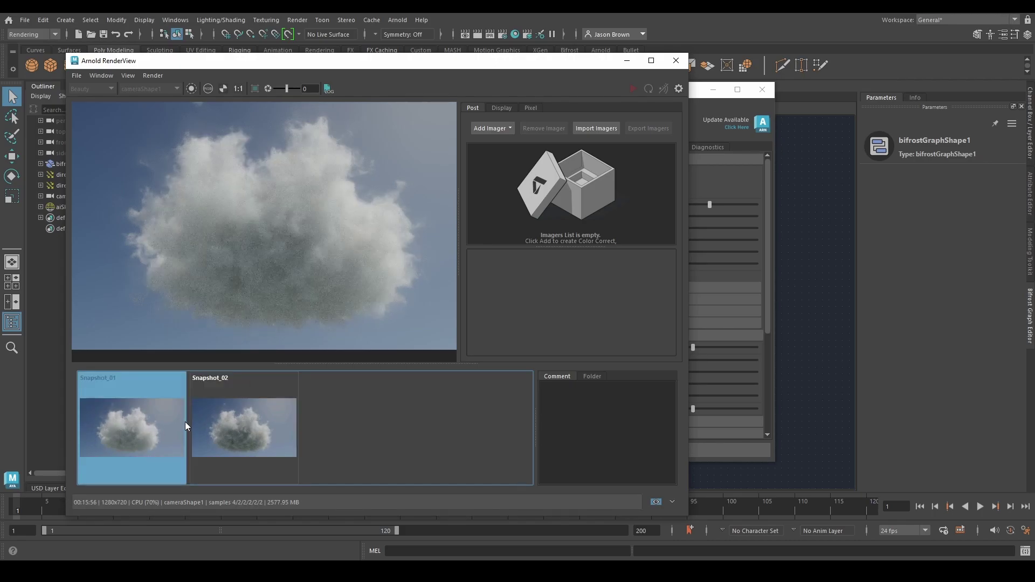
click(224, 431)
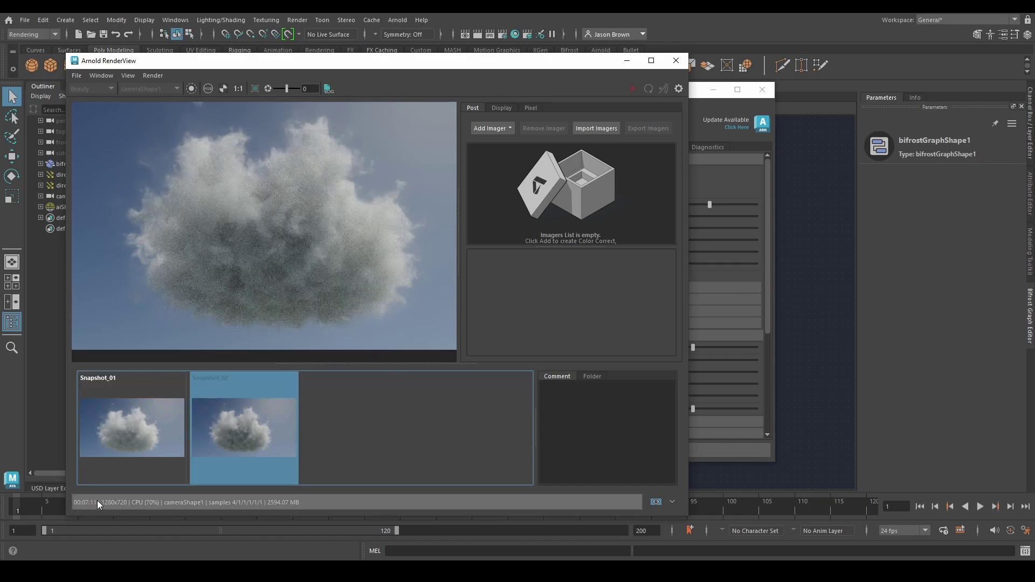
click(126, 456)
click(218, 441)
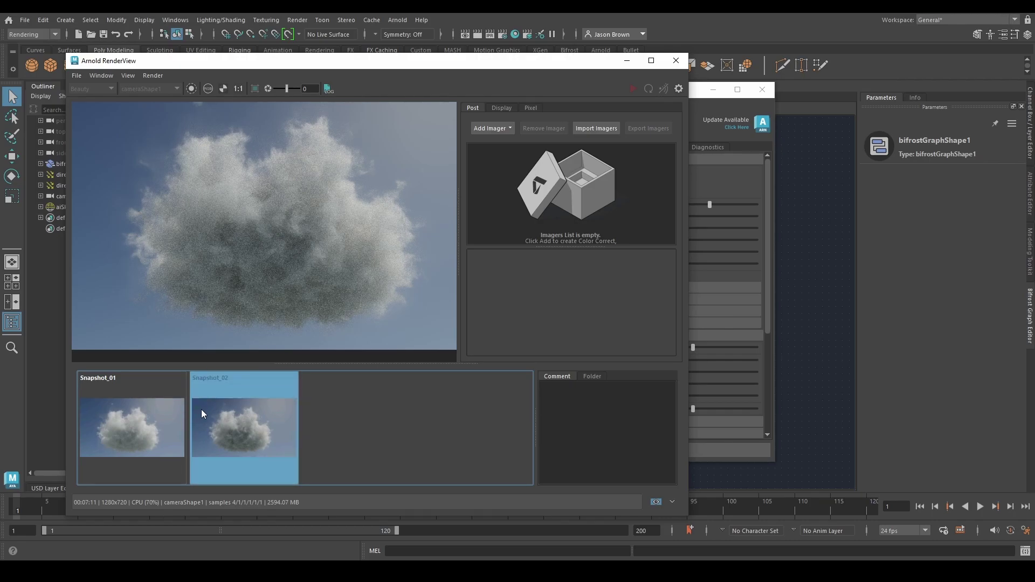
Set the Arnold sampling to Diffuse 2, Specular 2, Transmission 2, SSS 2 and Volume Indirect 4
click(696, 90)
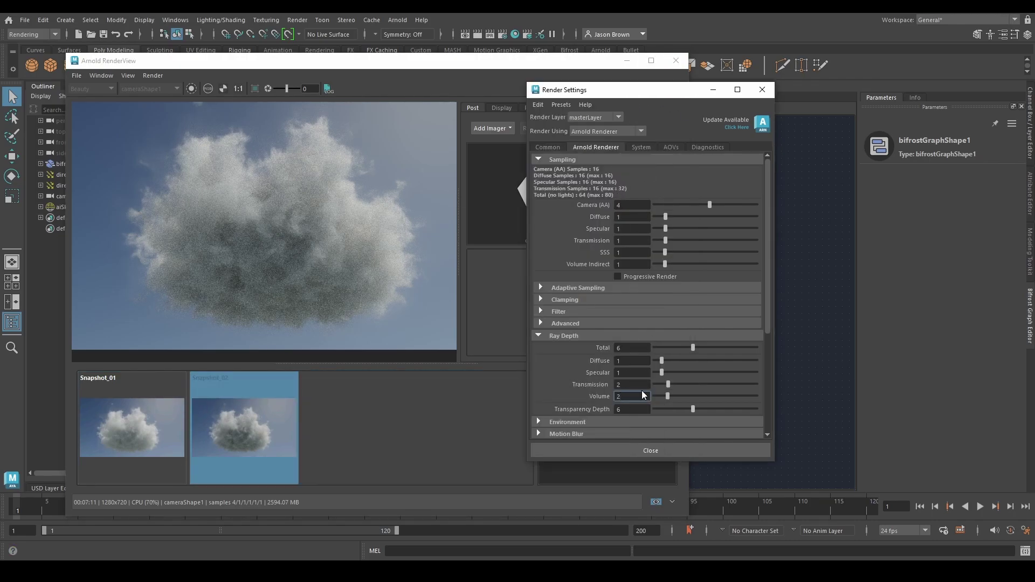
click(621, 205)
click(617, 219)
text(2)
key(Tab)
text(2)
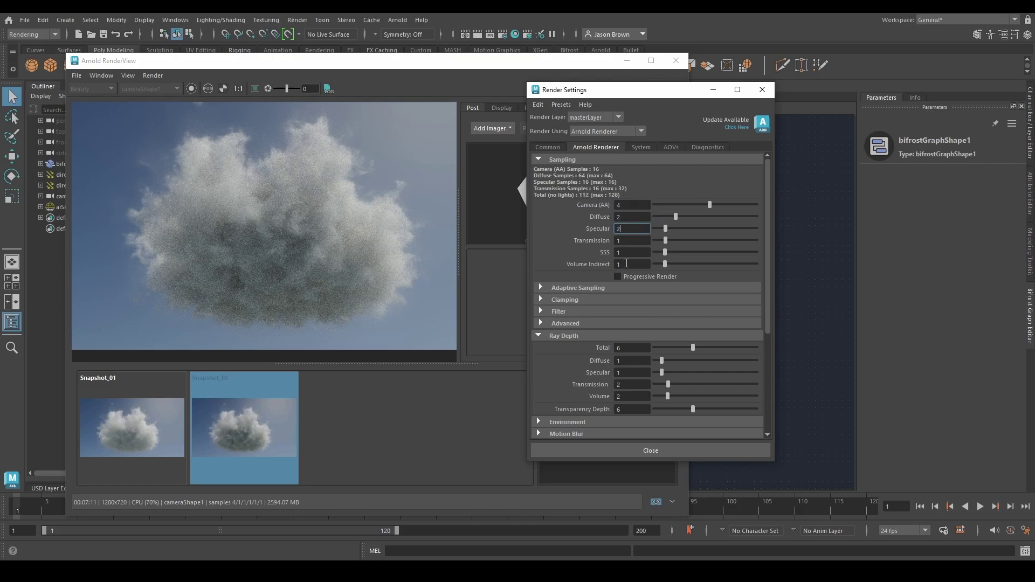
key(Tab)
text(2)
key(Tab)
text(2)
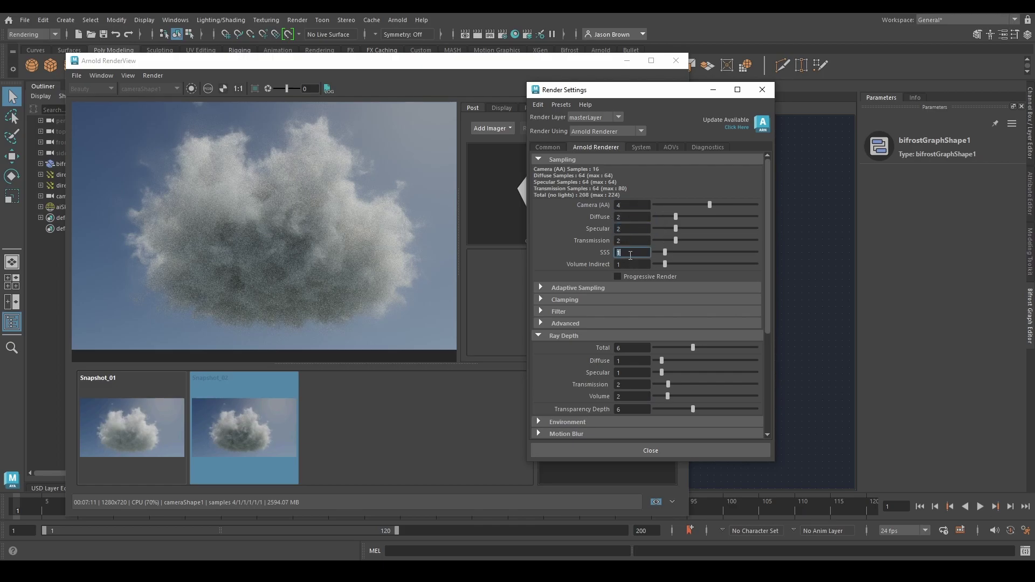
key(Tab)
text(4)
Set Ray Depth to Total 12, Diffuse 2, Specular 2, Transmission 4 and Volume 4, and move the Render Settings window clear of the render
double_click(632, 347)
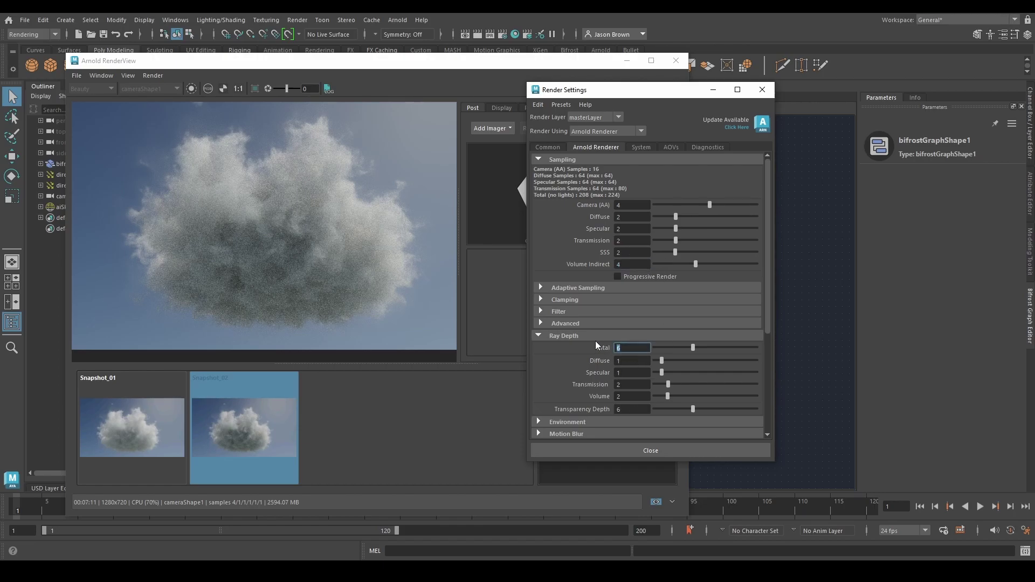
click(628, 384)
key(BackSpace)
text(4)
key(Tab)
text(4)
click(628, 363)
key(BackSpace)
text(2)
key(Tab)
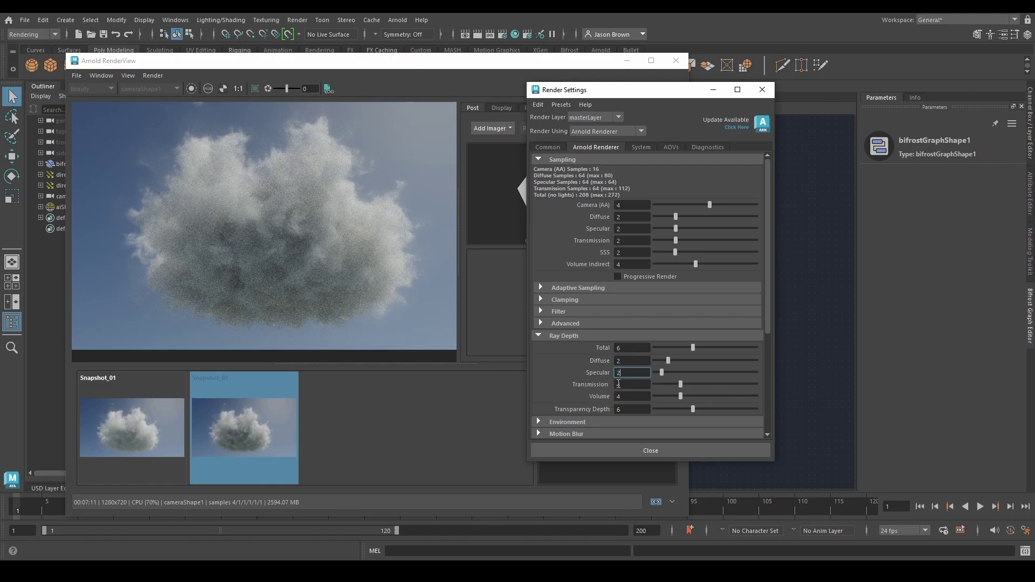
double_click(622, 348)
text(12)
key(Return)
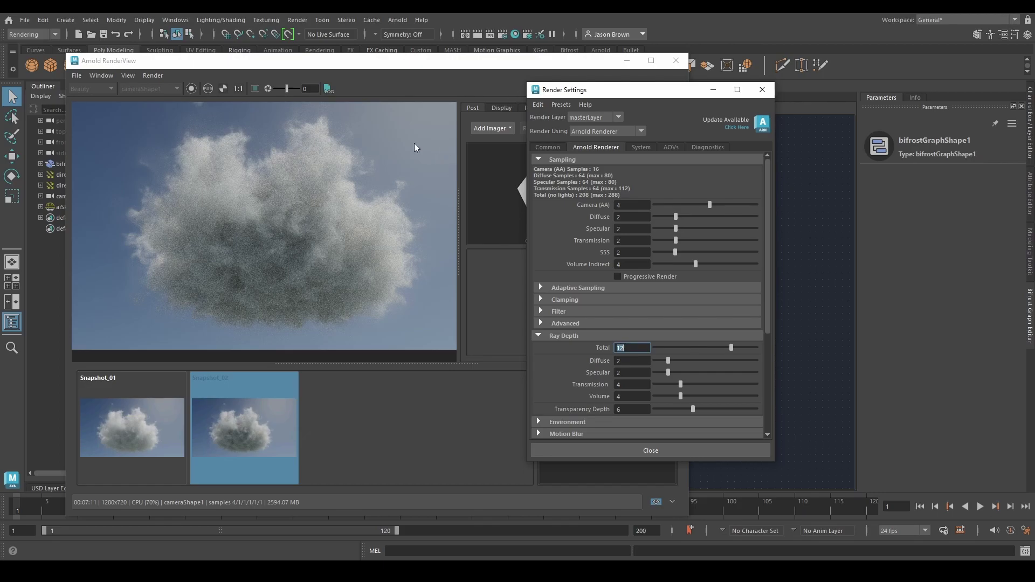
drag(588, 93, 755, 64)
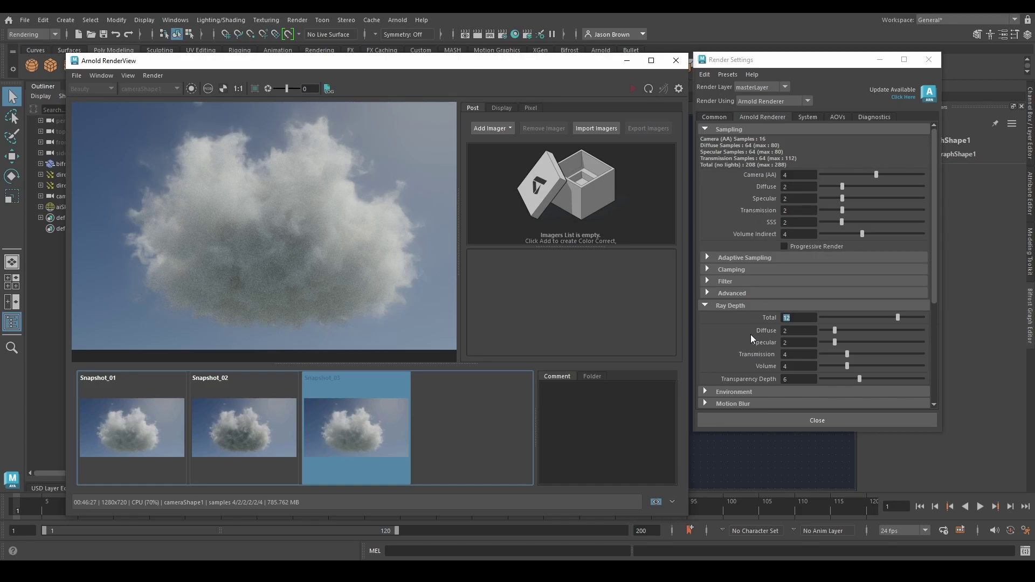
Compare Snapshot_02 and Snapshot_03 for noise, render time, sample settings and memory use
click(247, 432)
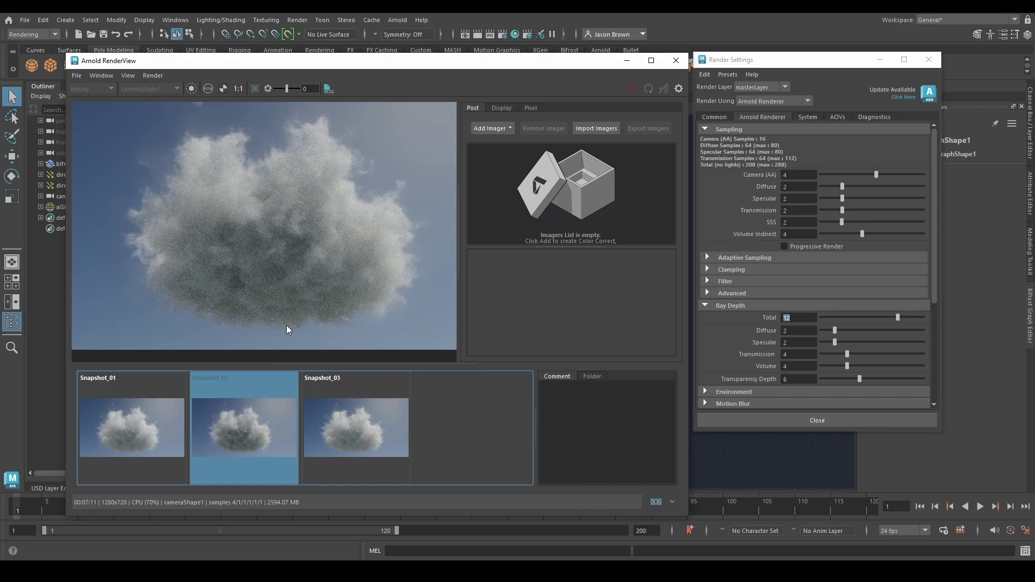
click(357, 446)
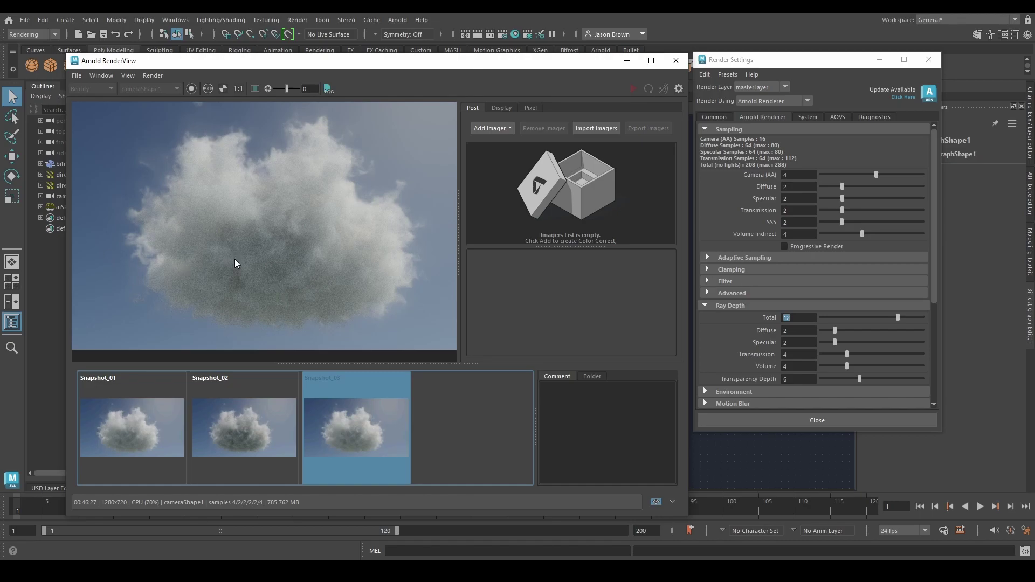
click(273, 431)
click(322, 422)
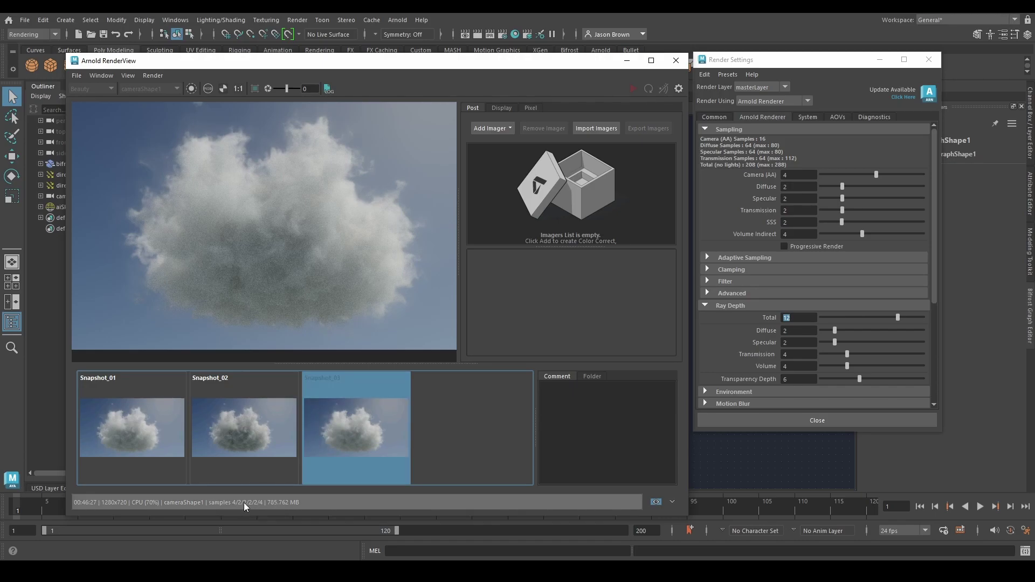
click(261, 445)
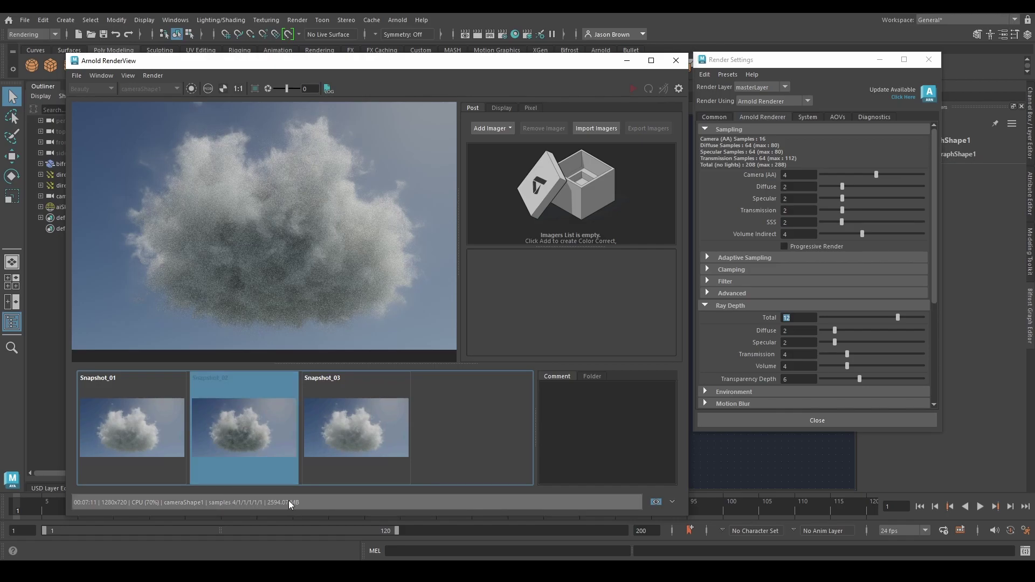
click(343, 448)
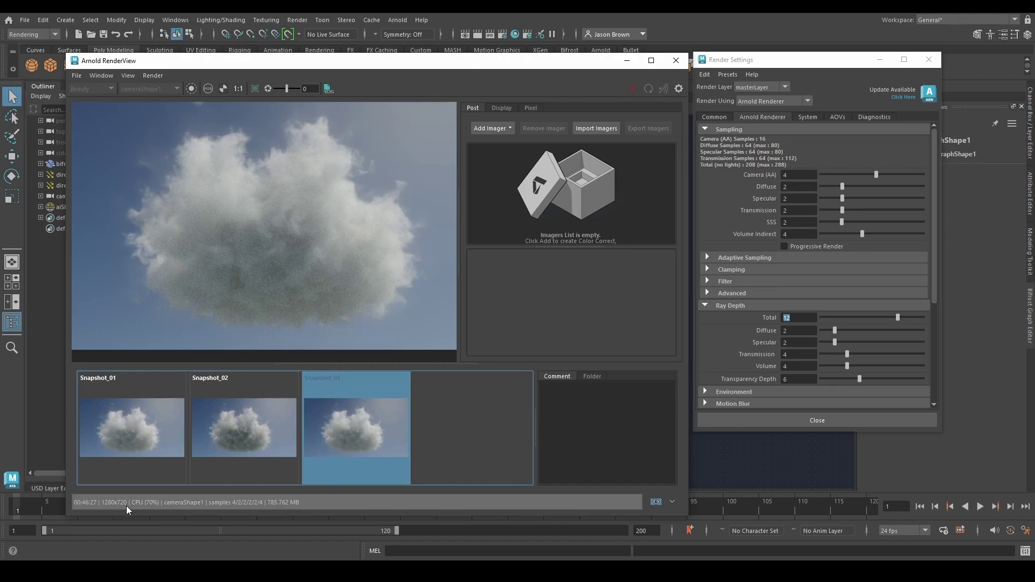
click(224, 449)
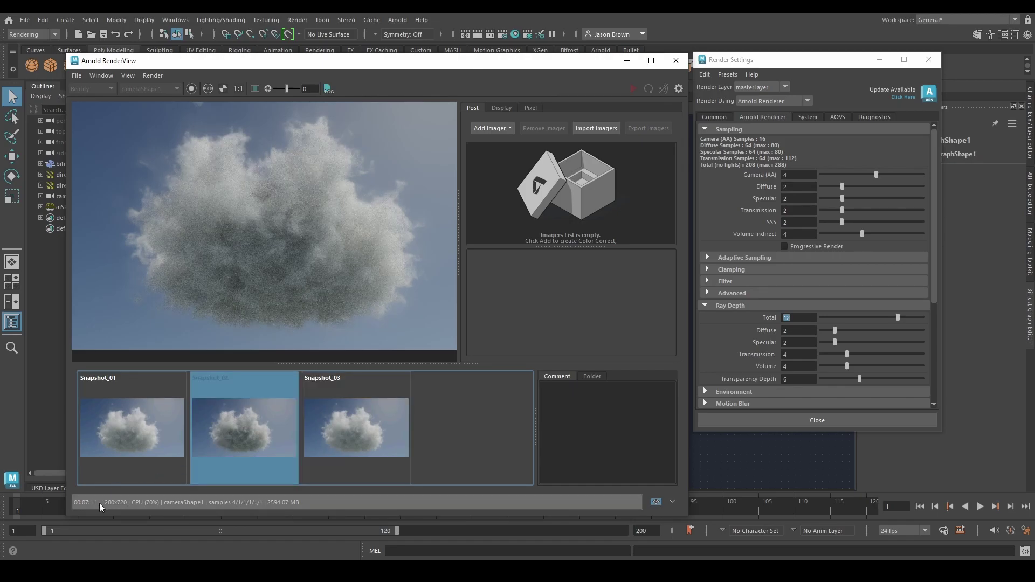
click(331, 425)
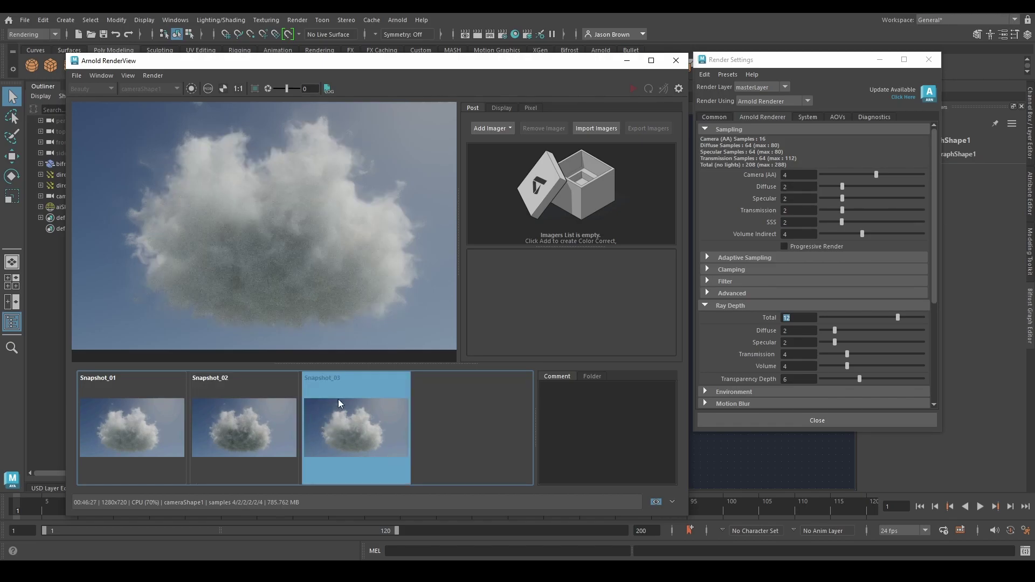
click(874, 320)
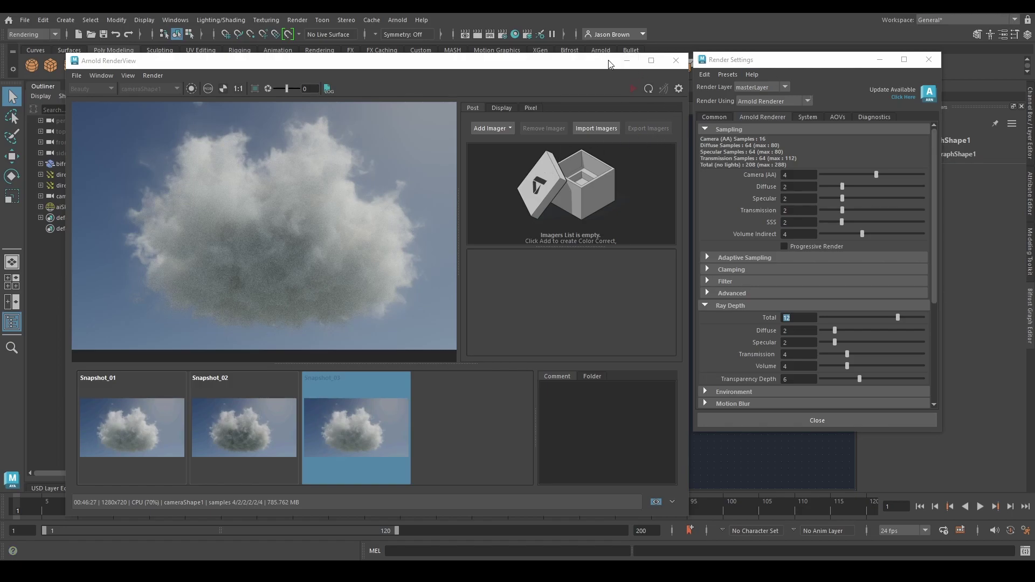
Minimise the Arnold RenderView and Render Settings windows and review the assign_material and Arnold_standard_volume_mat nodes in the Bifrost graph
click(627, 60)
click(880, 59)
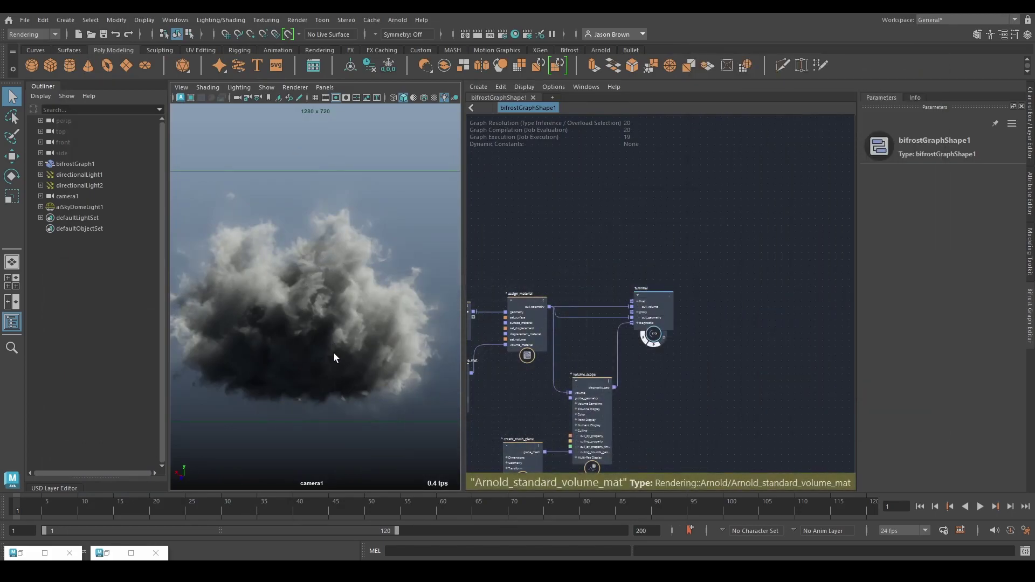
alt+middle_drag(692, 357, 765, 298)
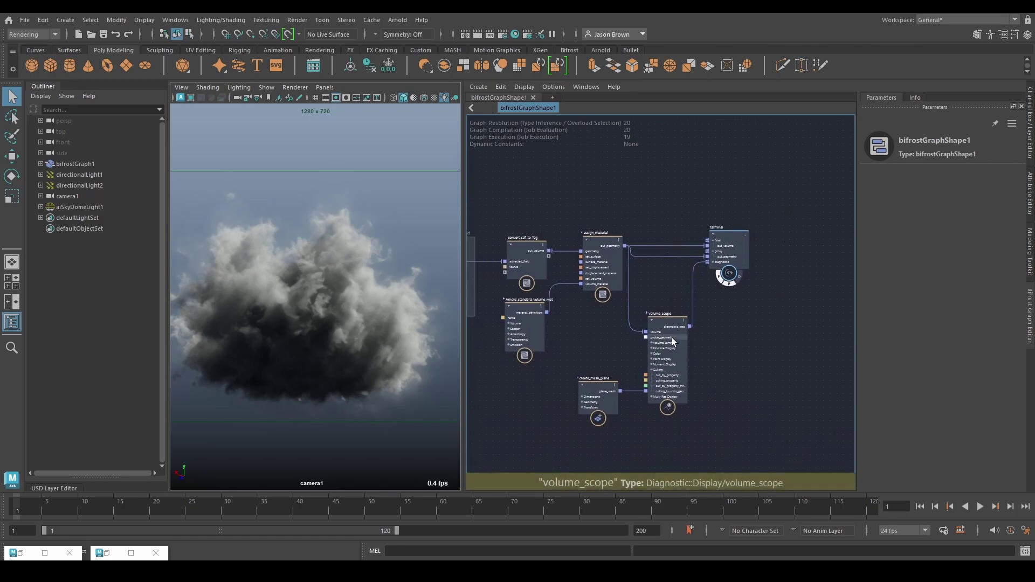
click(603, 279)
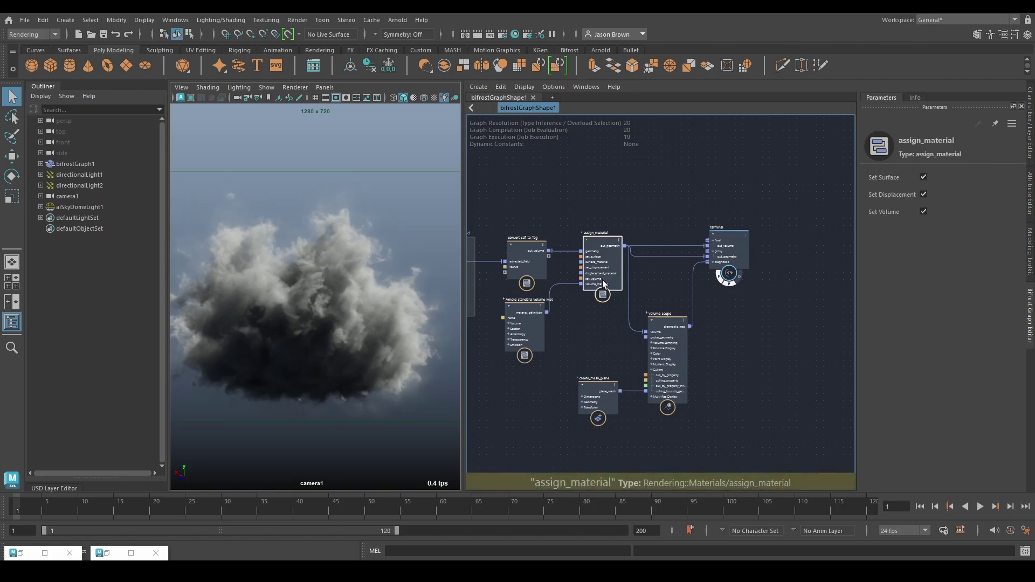
click(528, 334)
click(598, 278)
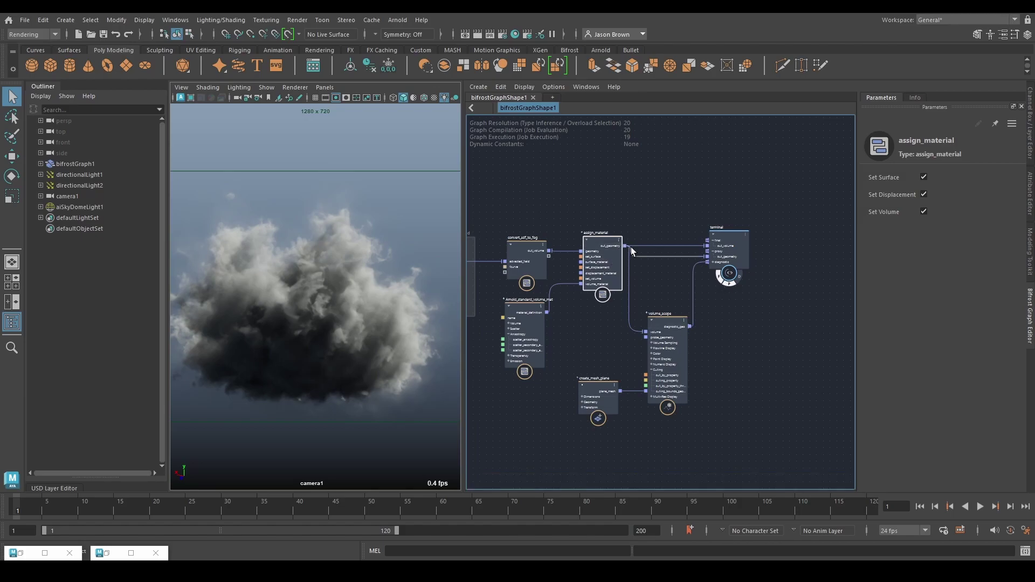
drag(624, 246, 706, 189)
mouse_move(536, 220)
alt+middle_down()
mouse_move(714, 252)
mouse_move(527, 241)
mouse_move(534, 217)
alt+middle_up()
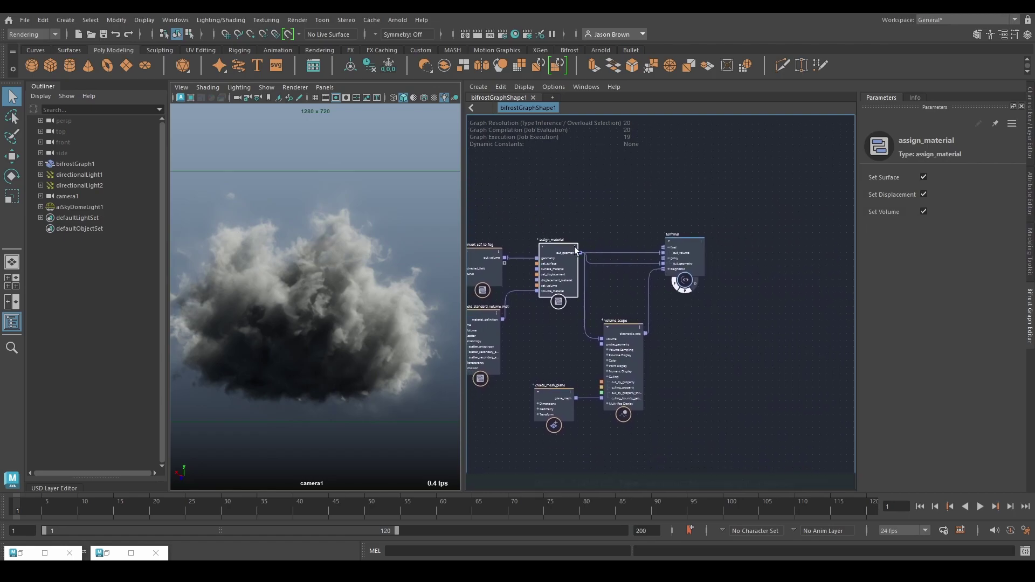
Add a file_cache node to the Bifrost graph in the empty space above assign_material
middle_drag(694, 282, 717, 376)
click(580, 231)
key(Tab)
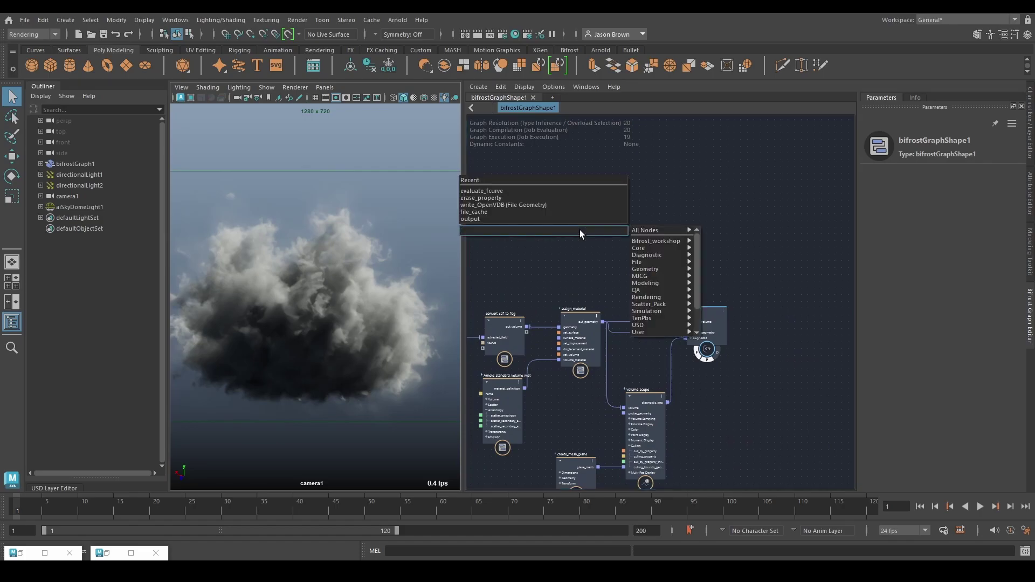
text(file)
key(Down)
key(Return)
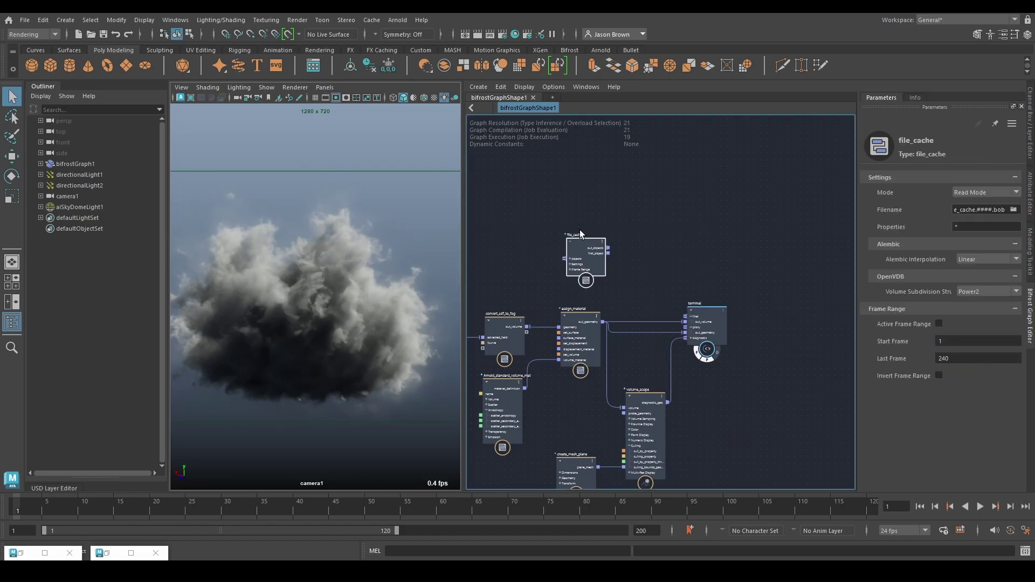
drag(558, 243, 567, 239)
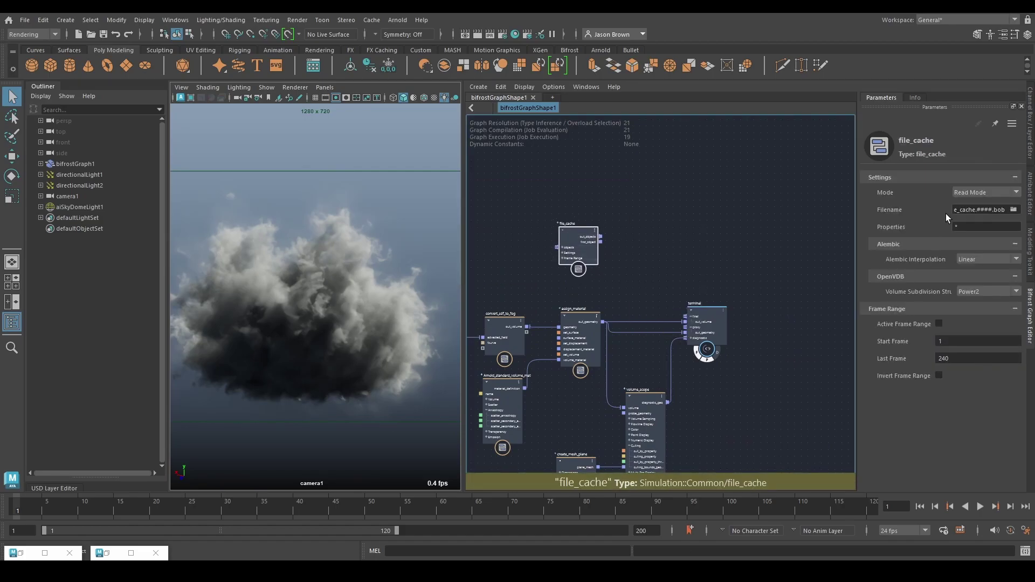
Set the file_cache node's filename to the existing OpenVDB file Rubika_week4_volume_density.vdb in the project's cache folder
click(1013, 211)
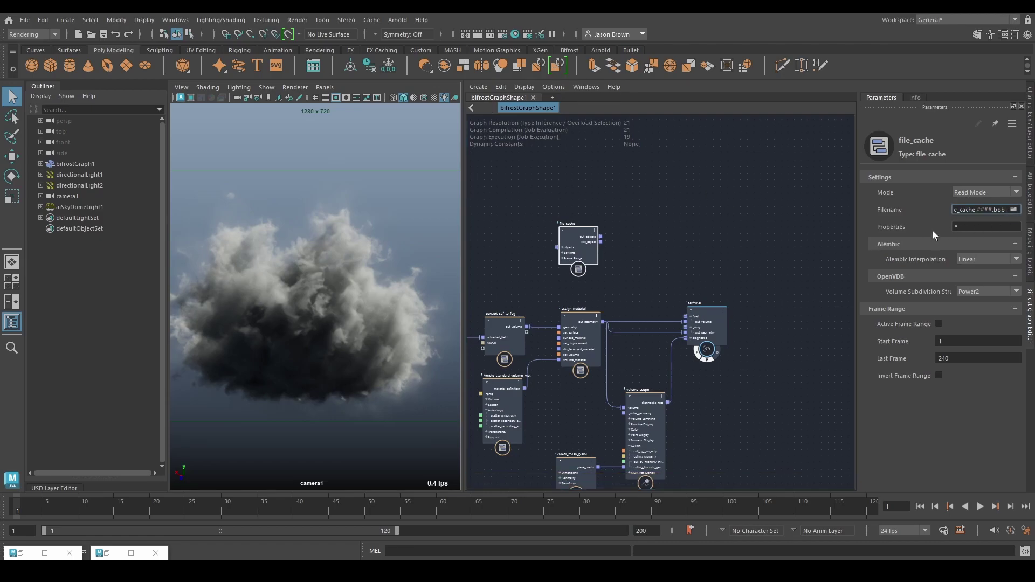
click(1013, 211)
click(249, 372)
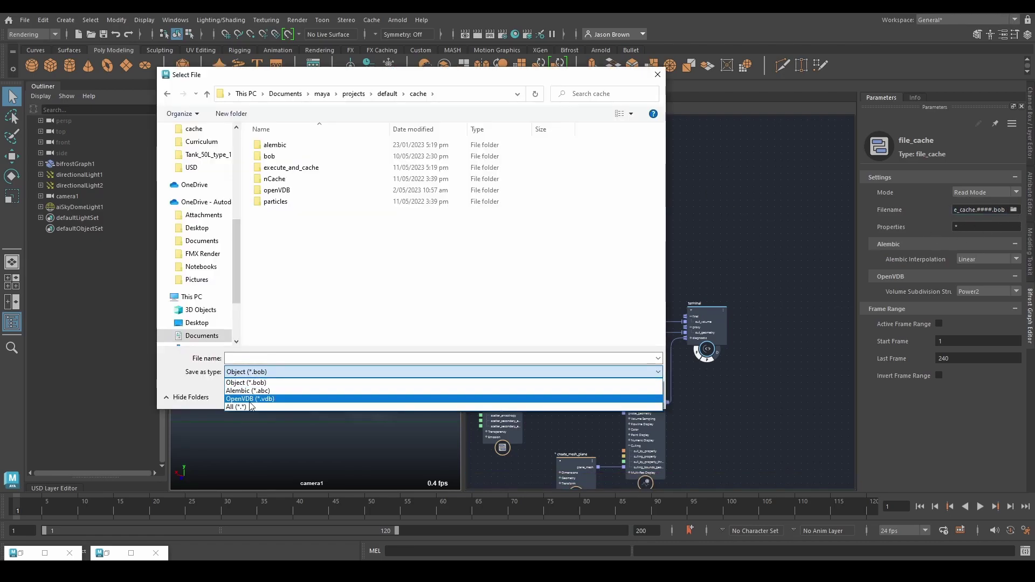
click(250, 401)
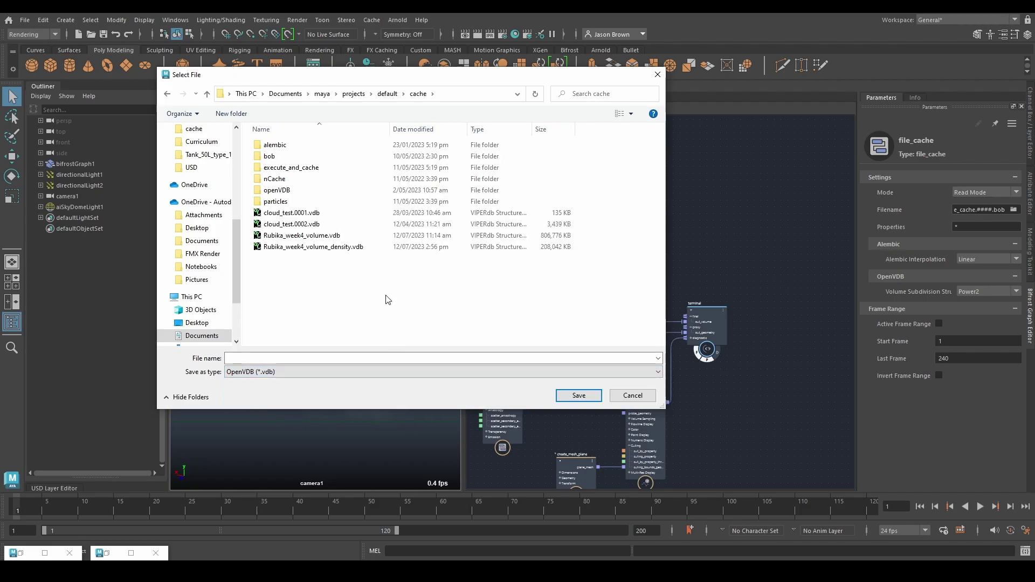
click(332, 249)
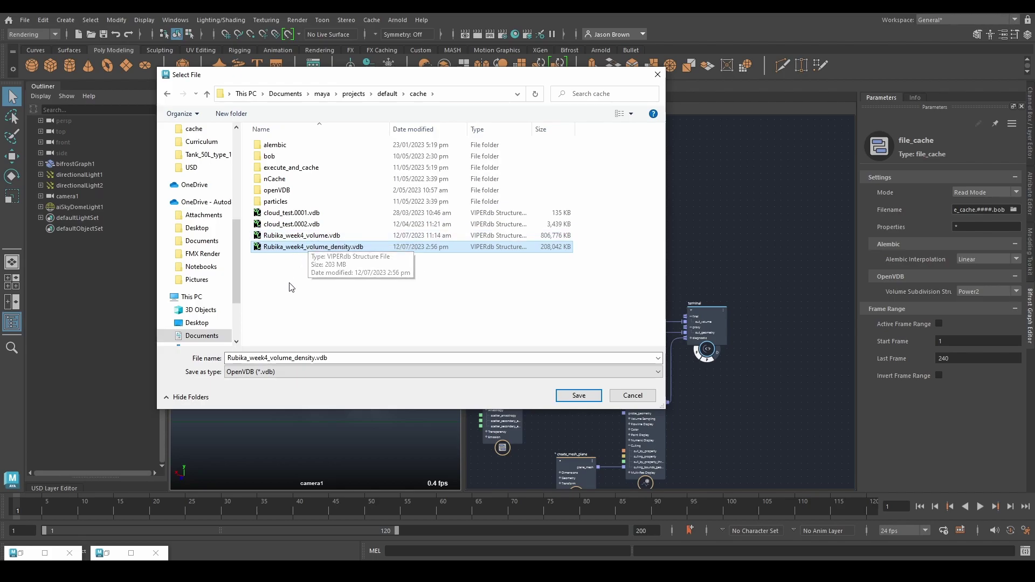
click(569, 396)
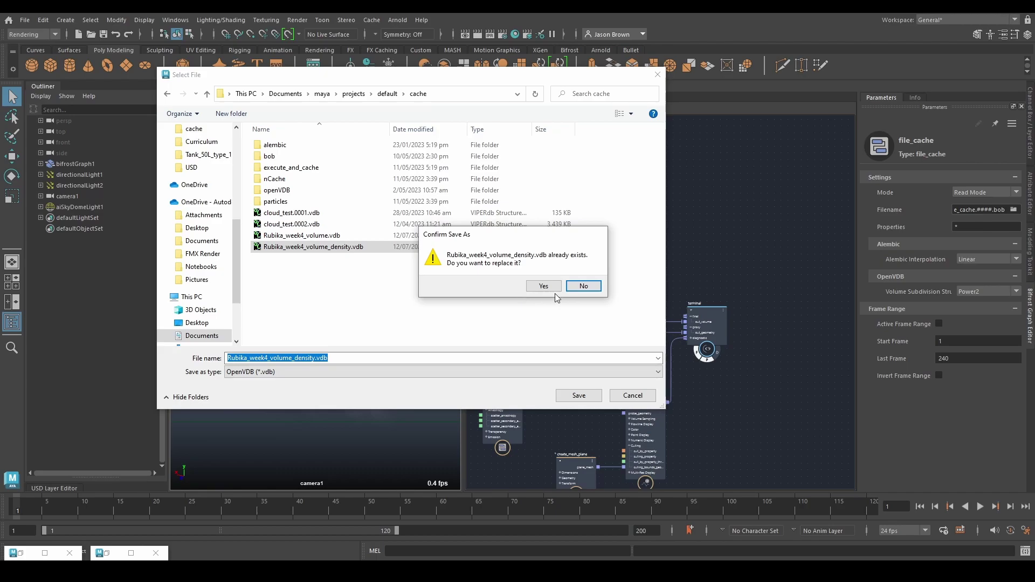
click(540, 286)
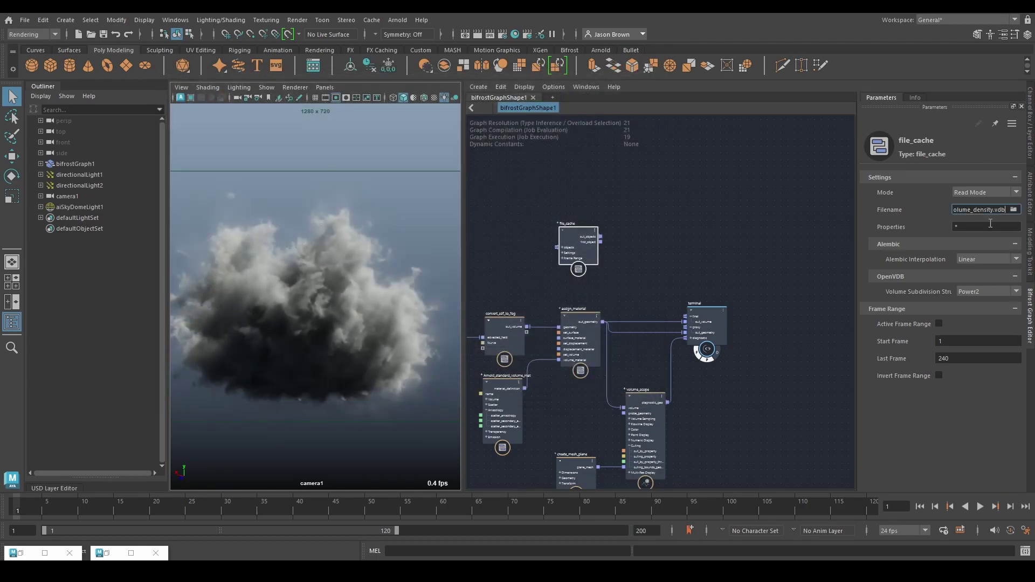
Turn off the terminal node's final, proxy and diagnostic display flags
alt+middle_drag(719, 231, 728, 207)
alt+middle_drag(643, 222, 590, 239)
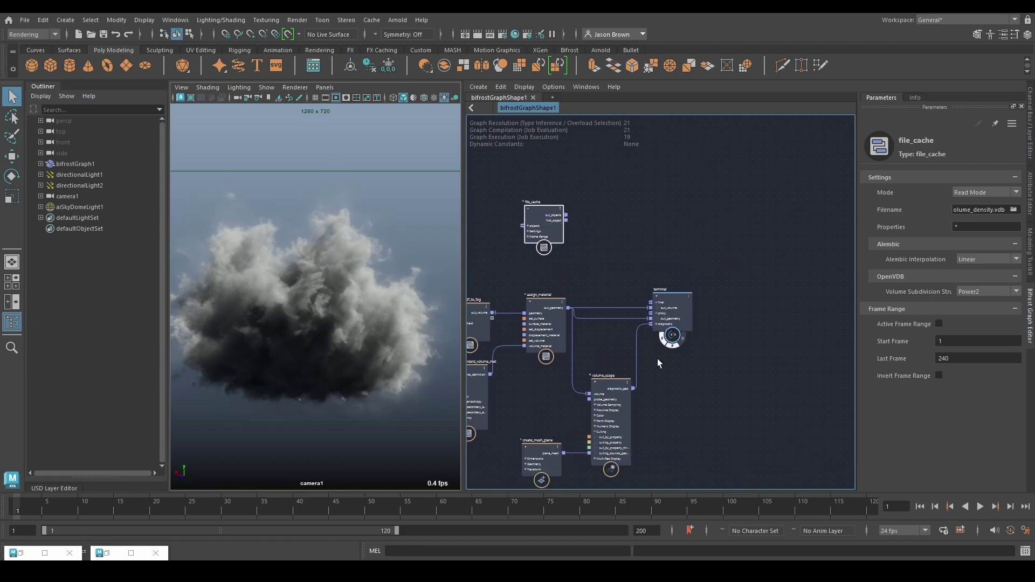
click(671, 348)
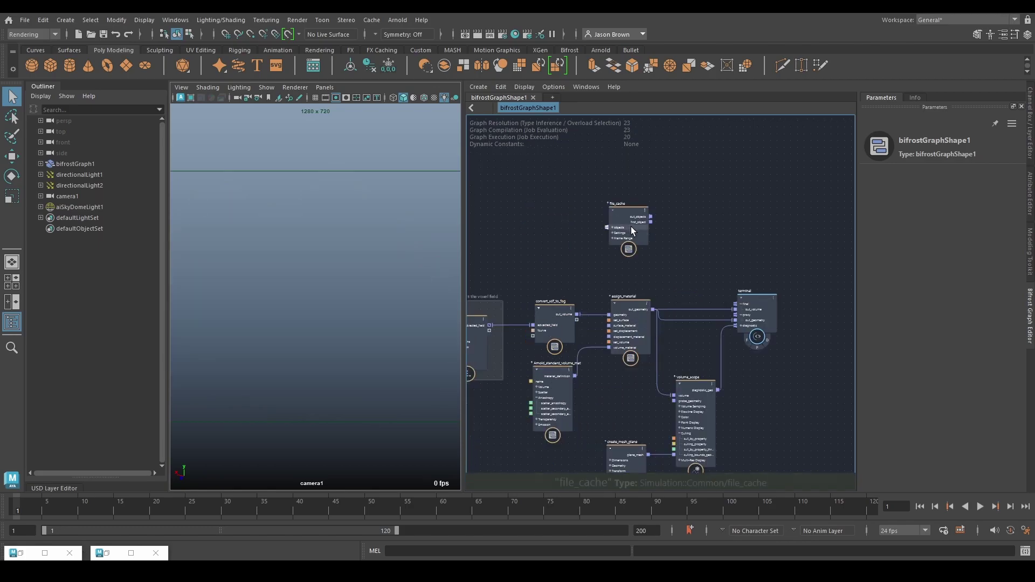
Connect the file_cache node's first_object output to the geometry input of assign_material, replacing the convert_sdf_to_fog connection
drag(631, 236, 545, 240)
mouse_move(585, 264)
middle_down()
mouse_move(634, 231)
mouse_move(584, 277)
middle_up()
scroll(626, 238, up, 3)
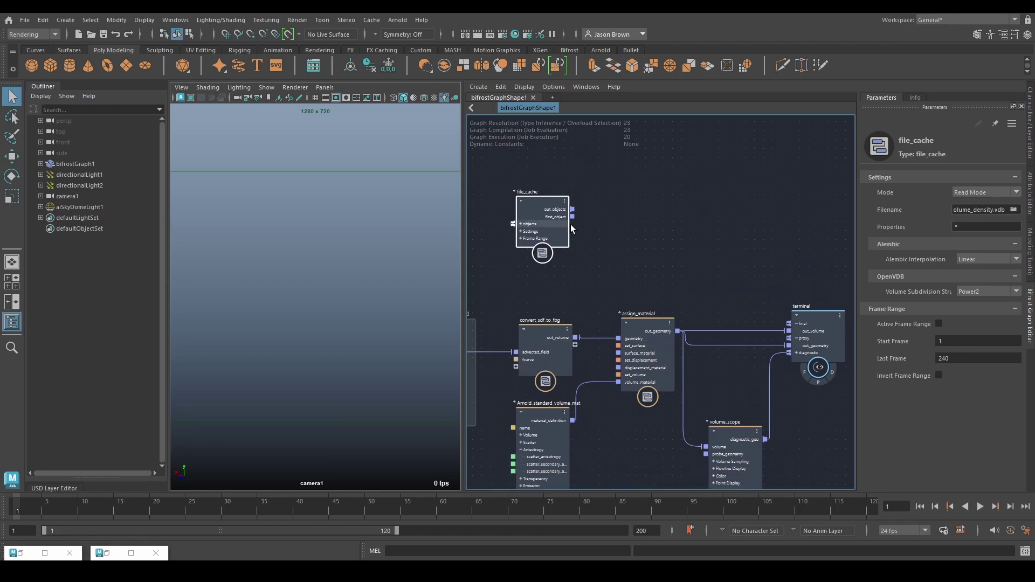
drag(572, 216, 619, 338)
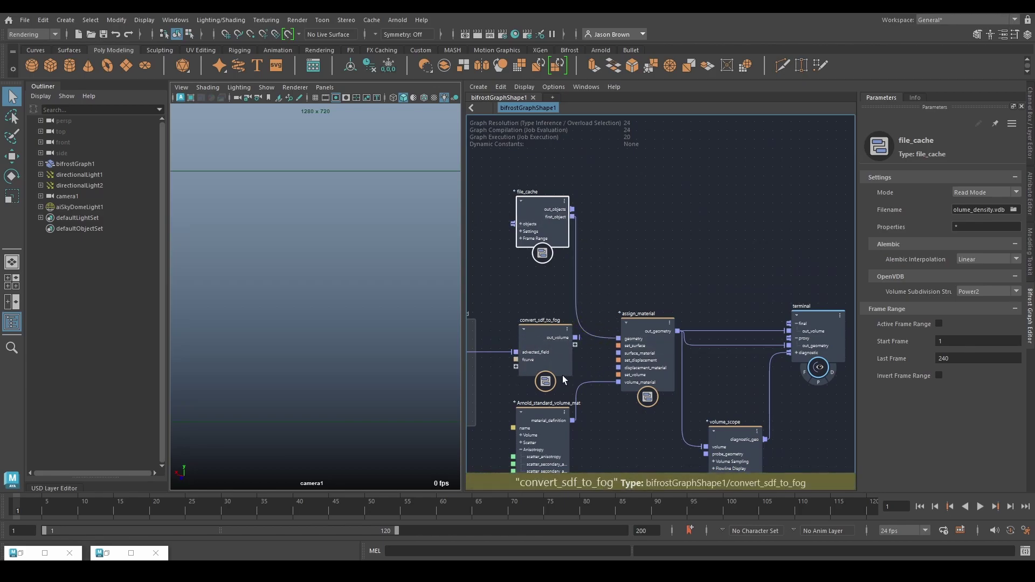
Turn on the terminal node's diagnostic display flag to show the cached volume's voxel structure
middle_drag(728, 367, 641, 328)
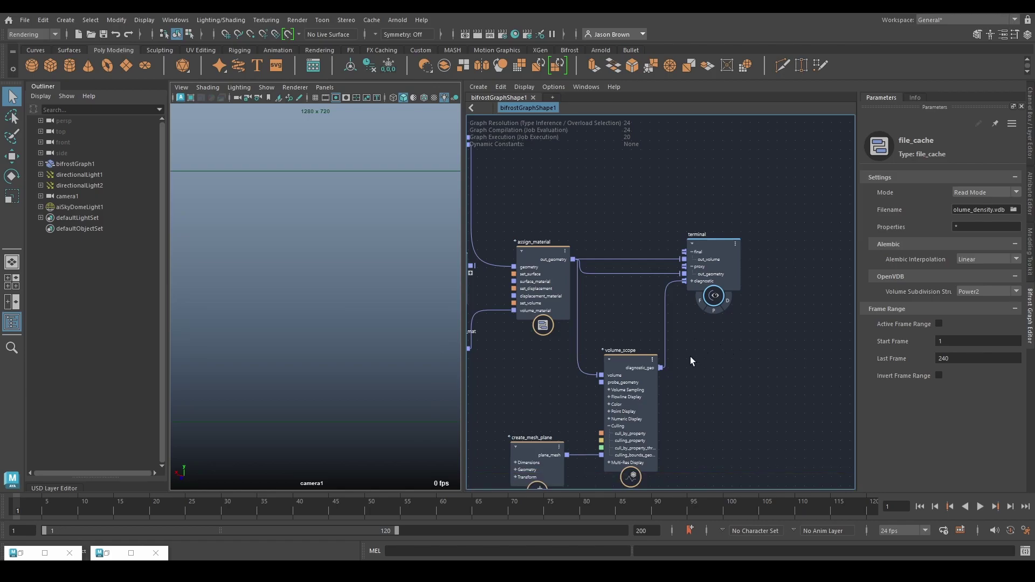
middle_drag(690, 357, 702, 358)
click(739, 306)
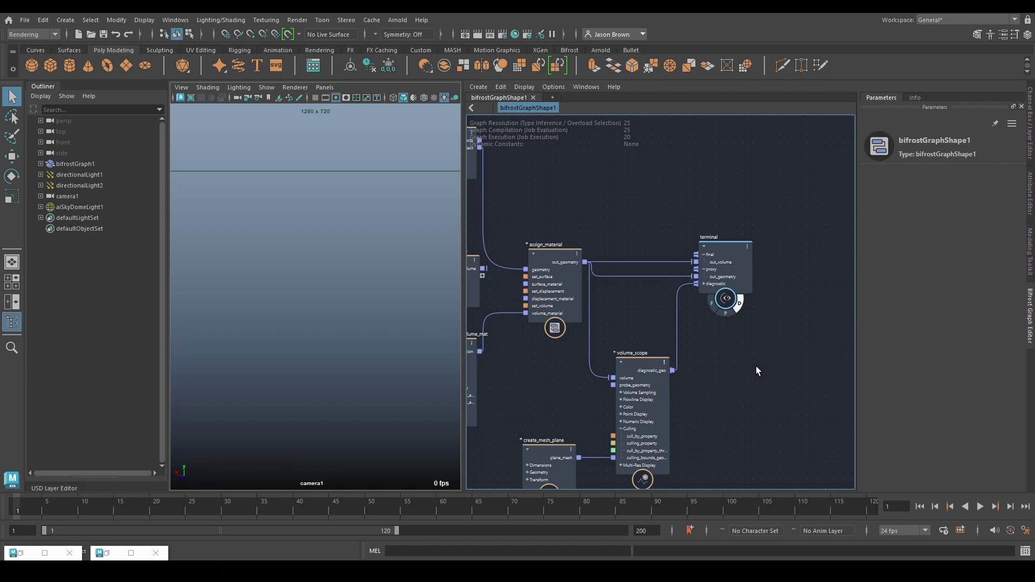
scroll(756, 370, down, 1)
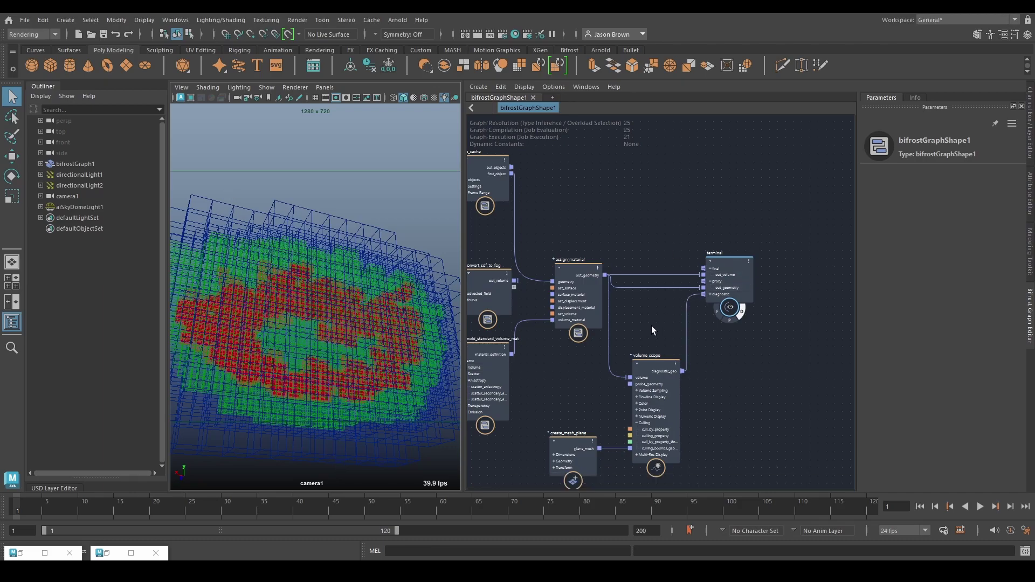
Switch the terminal node's display from diagnostic to proxy to show the cached volume as a shaded cloud
click(741, 312)
alt+middle_drag(559, 365, 654, 364)
mouse_move(566, 282)
mouse_down()
mouse_move(525, 280)
mouse_move(550, 284)
mouse_up()
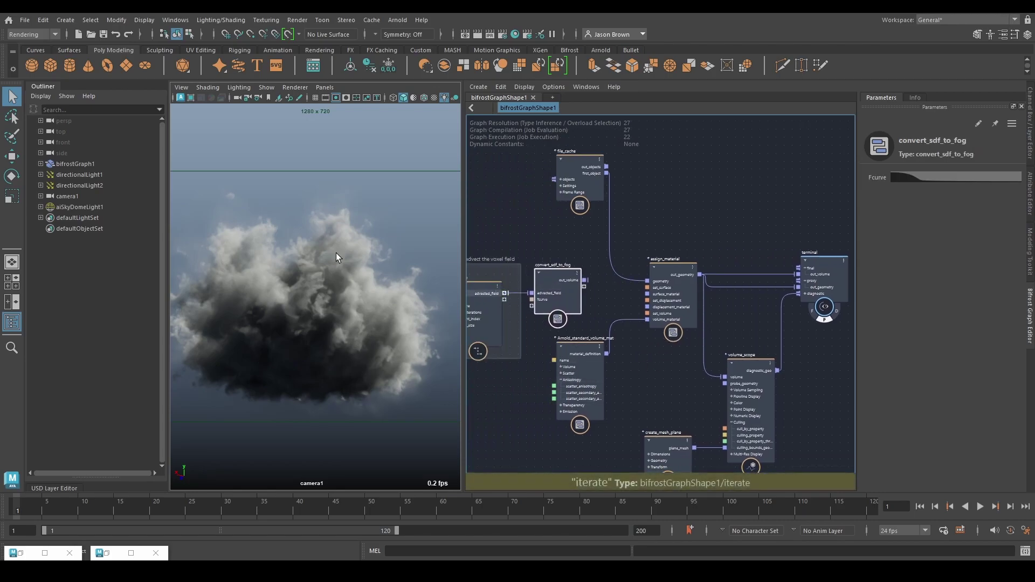
Compare the original chain from mesh_to_volume to convert_sdf_to_fog with the file_cache node that now feeds assign_material
alt+middle_drag(552, 254, 678, 246)
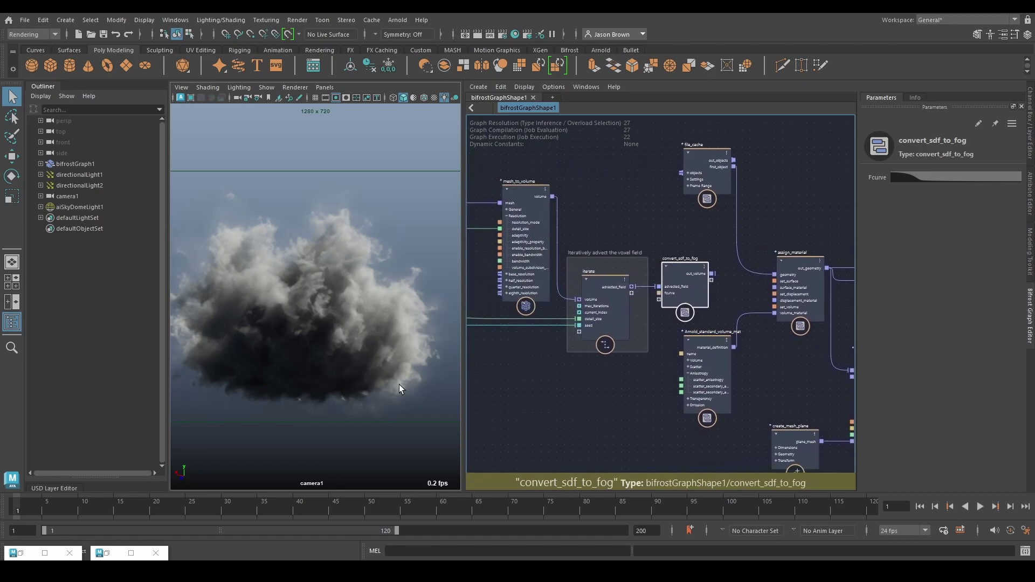
alt+middle_drag(651, 211, 460, 248)
mouse_move(515, 203)
mouse_down()
mouse_move(517, 222)
mouse_move(500, 227)
mouse_move(512, 220)
mouse_up()
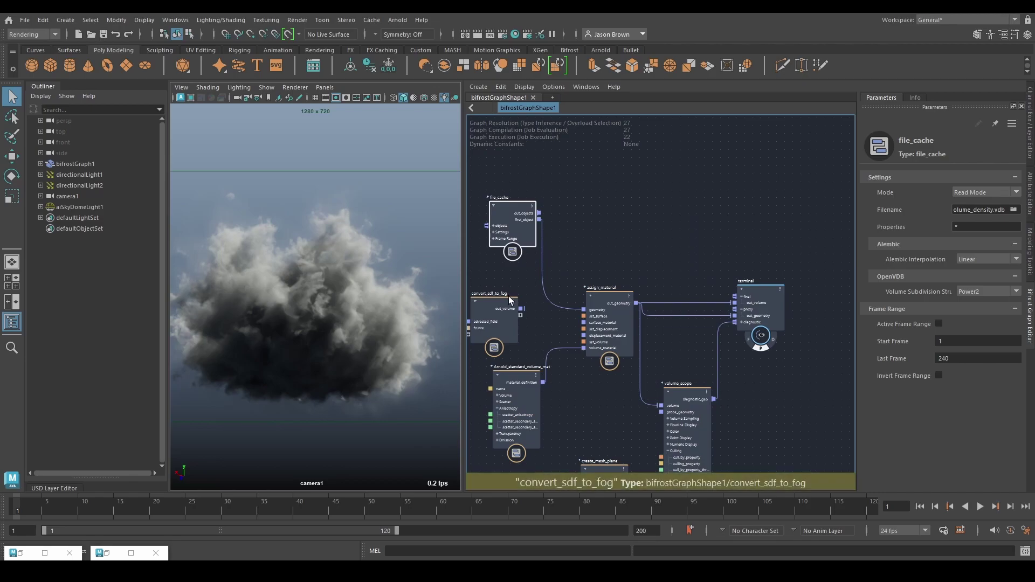
alt+middle_drag(574, 243, 776, 231)
alt+middle_drag(485, 350, 393, 345)
alt+middle_drag(830, 352, 404, 383)
alt+middle_drag(580, 372, 628, 426)
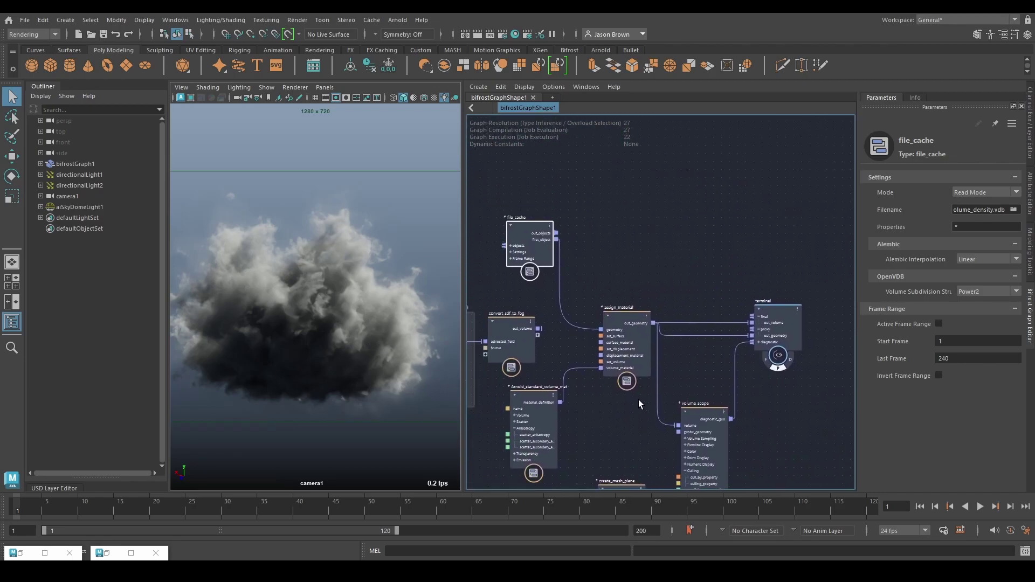
drag(583, 204, 475, 283)
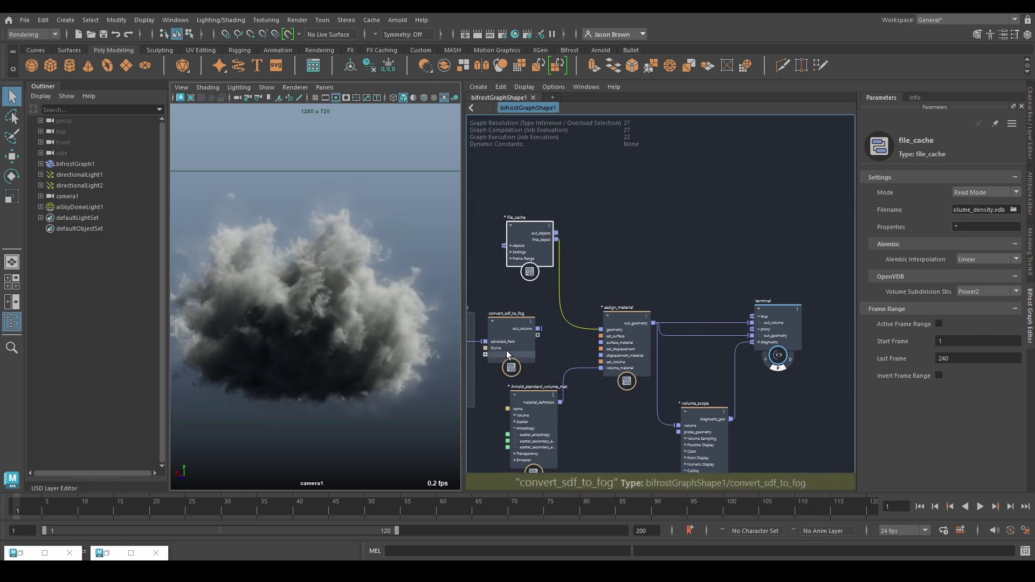
Review the parameters of the Arnold_standard_volume_mat, assign_material and terminal nodes that the cached volume uses for rendering
mouse_move(591, 402)
alt+middle_down()
mouse_move(596, 377)
mouse_move(591, 415)
alt+middle_up()
click(513, 440)
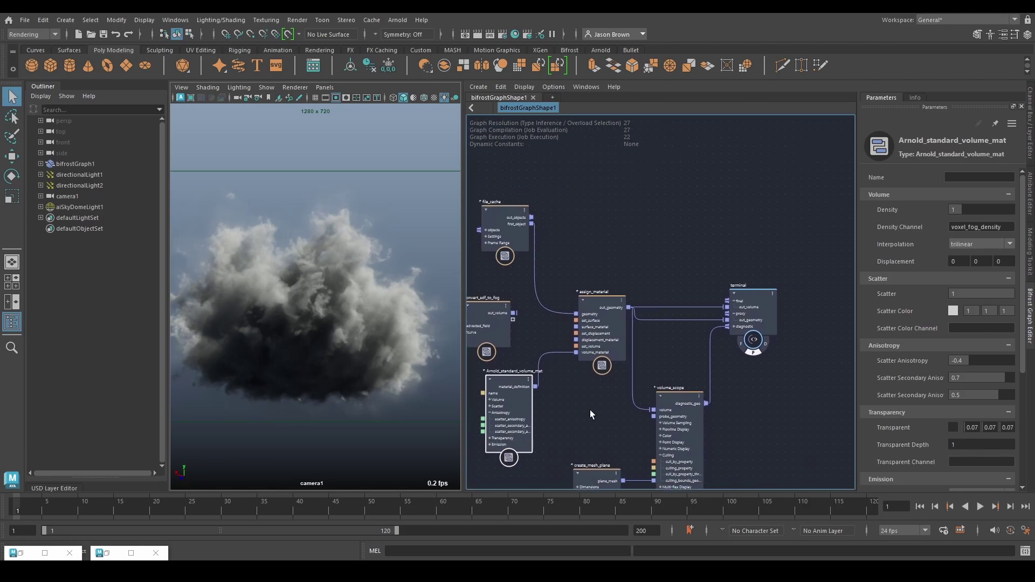
click(599, 308)
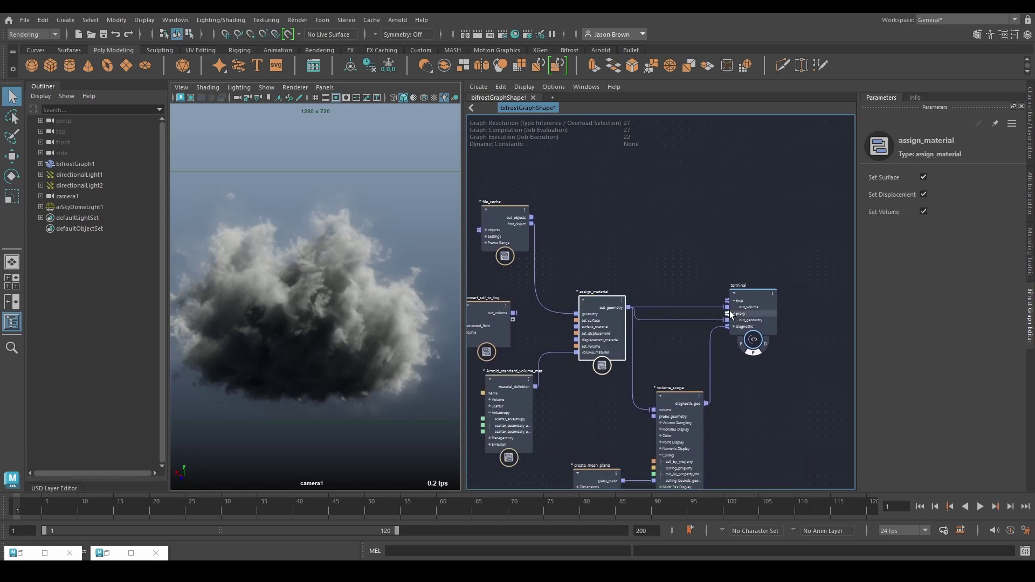
click(752, 293)
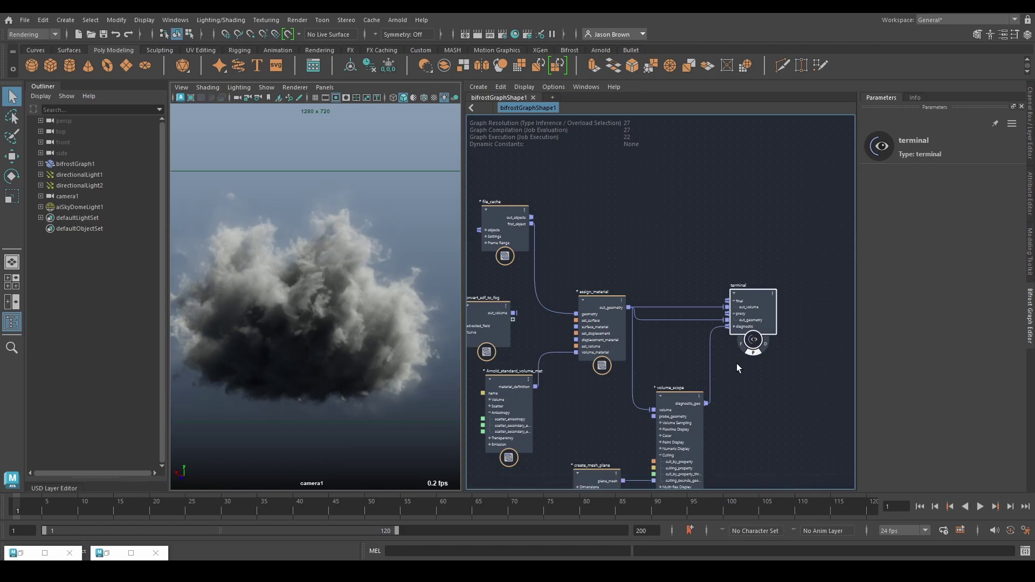
Turn on the terminal node's final display flag and render the cached volume through cameraShape1 in the Arnold RenderView
click(743, 392)
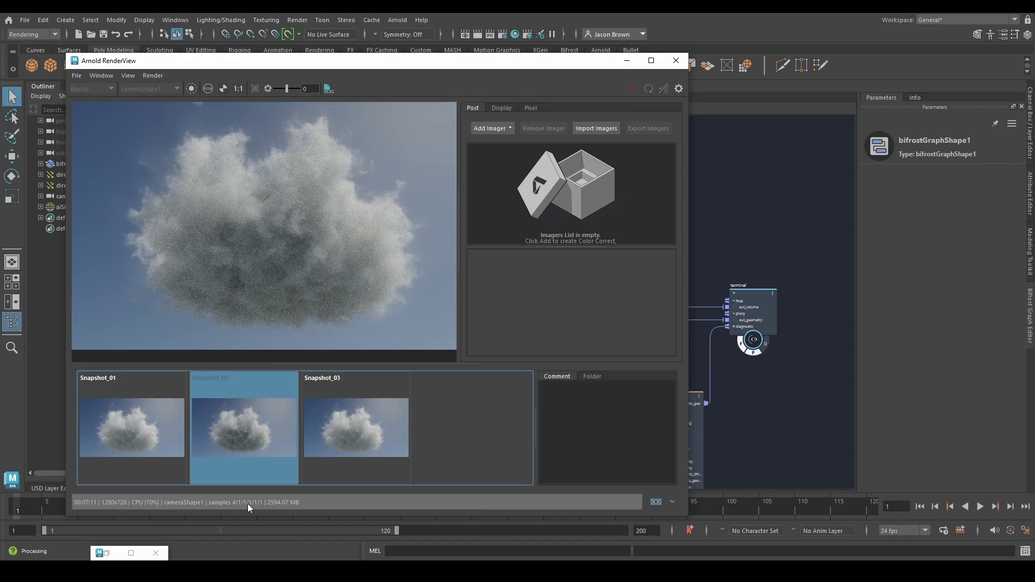
click(339, 429)
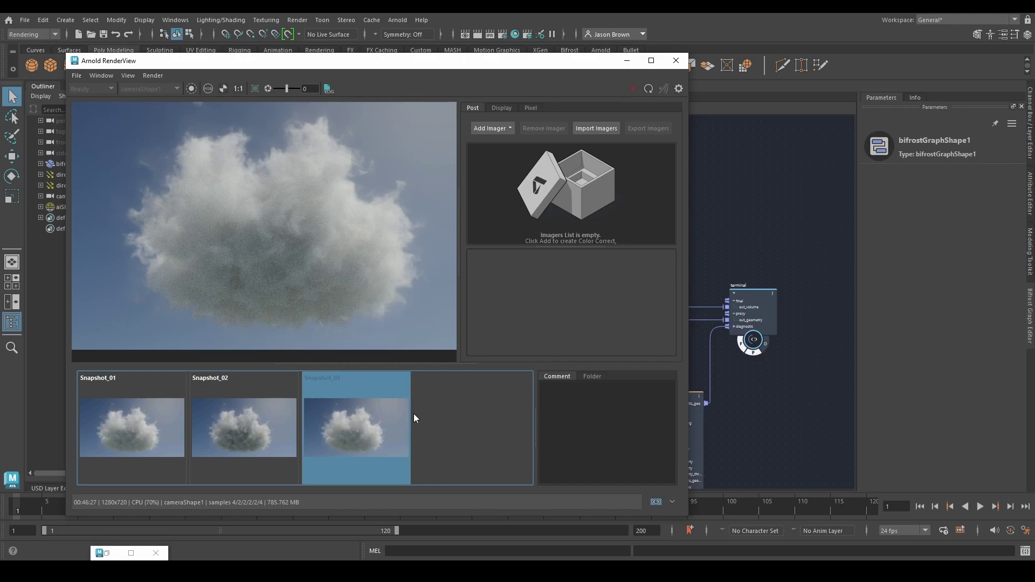
click(648, 88)
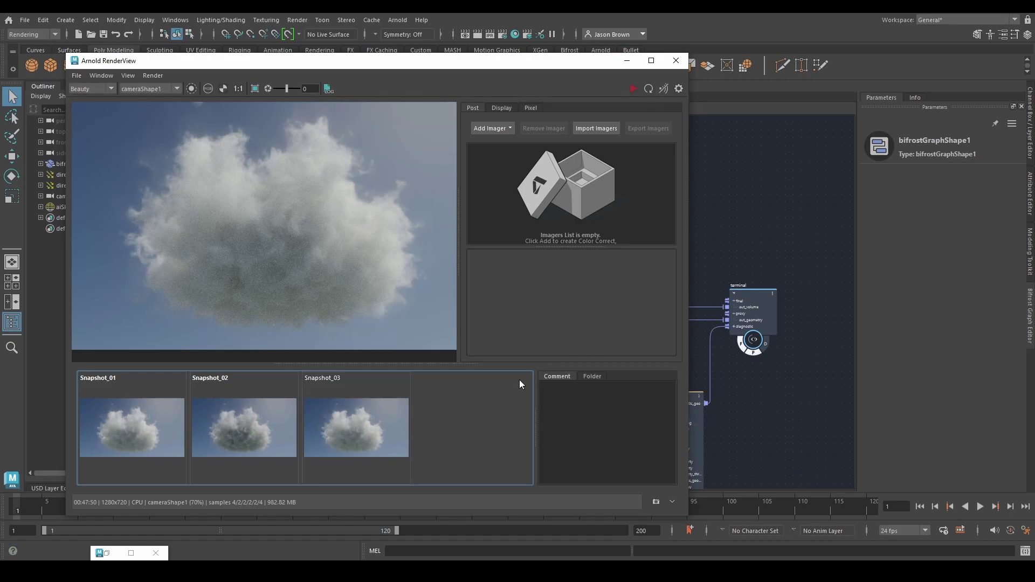
Compare the render of the cached volume with Snapshot_03 by switching back and forth between the two images
click(350, 438)
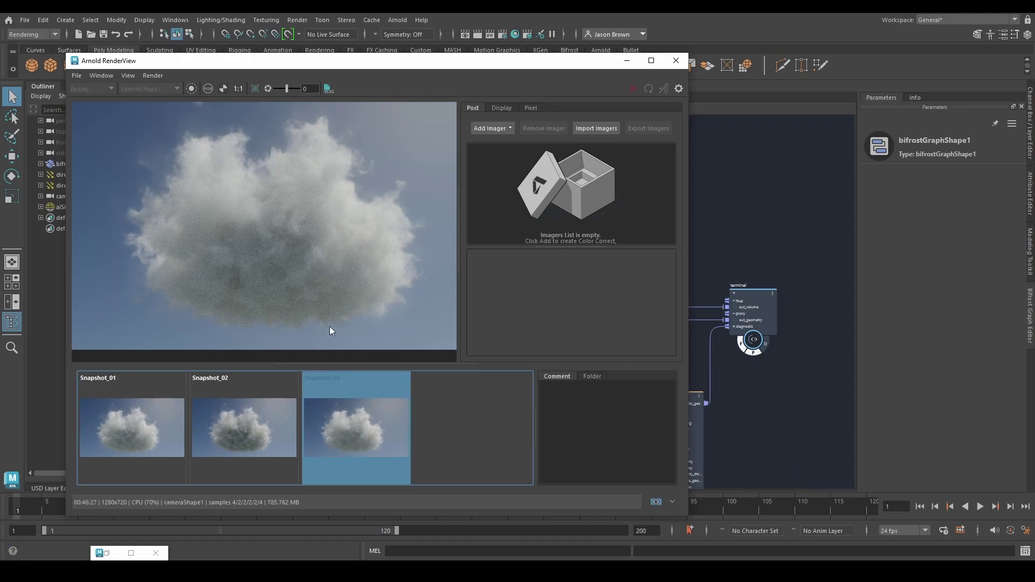
click(656, 503)
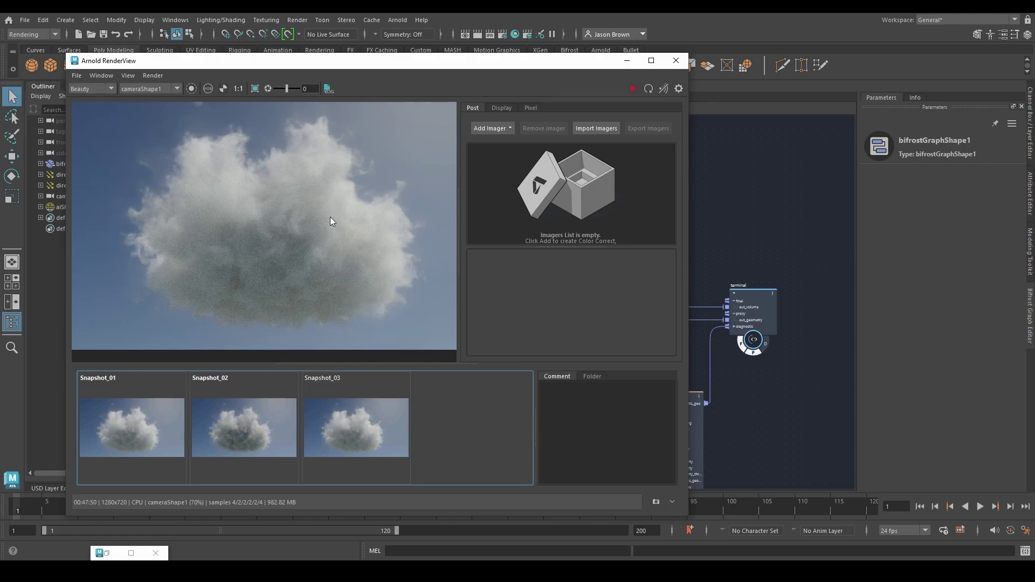
click(346, 425)
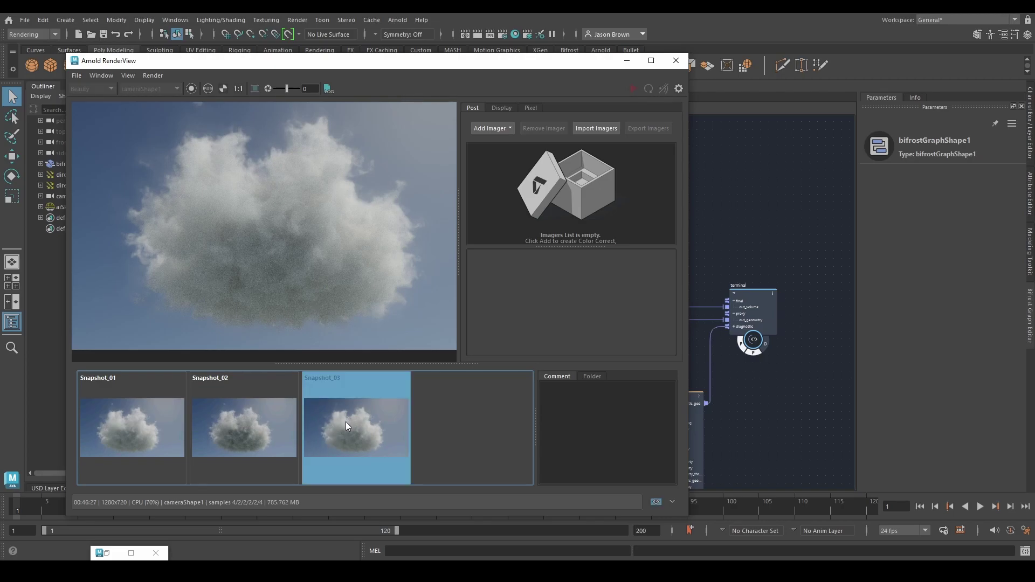
click(654, 499)
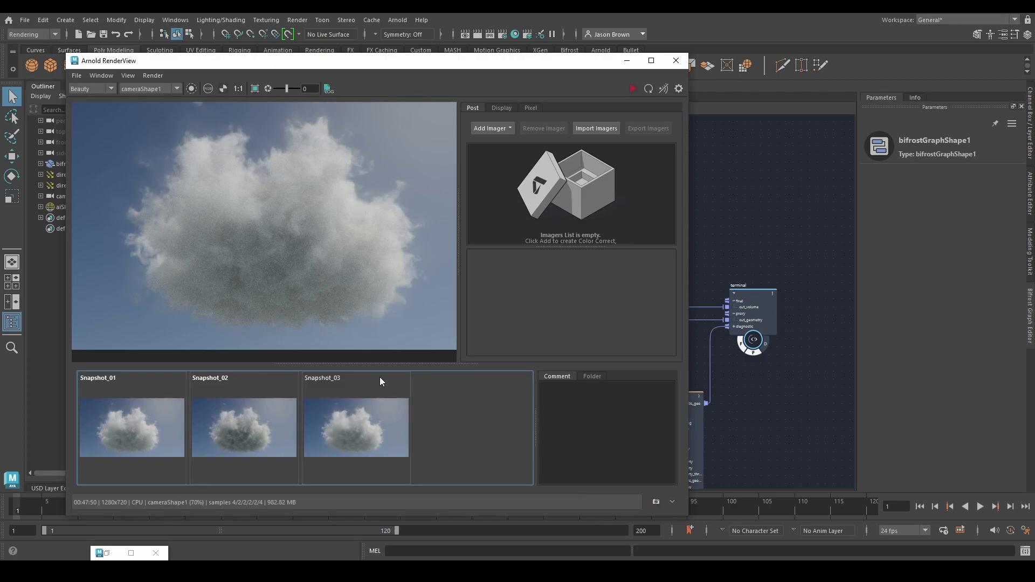